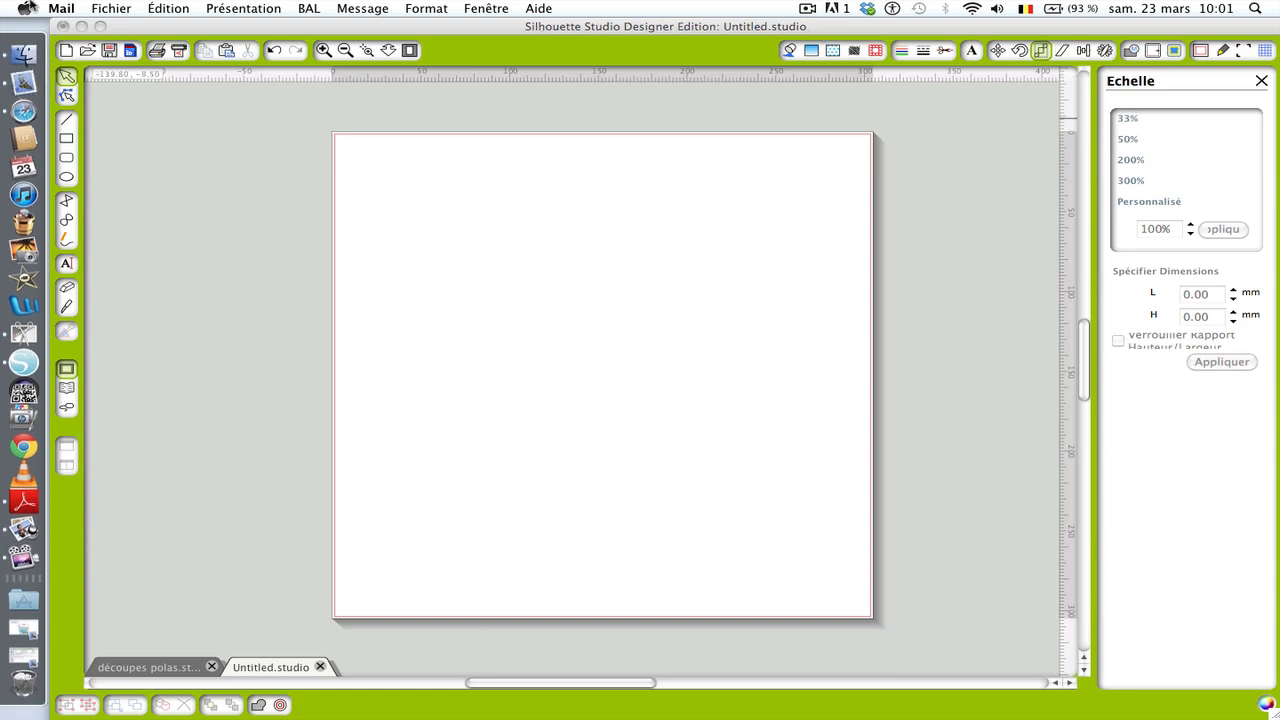
# Draw a rectangle about 125 mm wide and 135 mm high in the upper middle of the page.
pyautogui.click(68, 144)
pyautogui.click(67, 141)
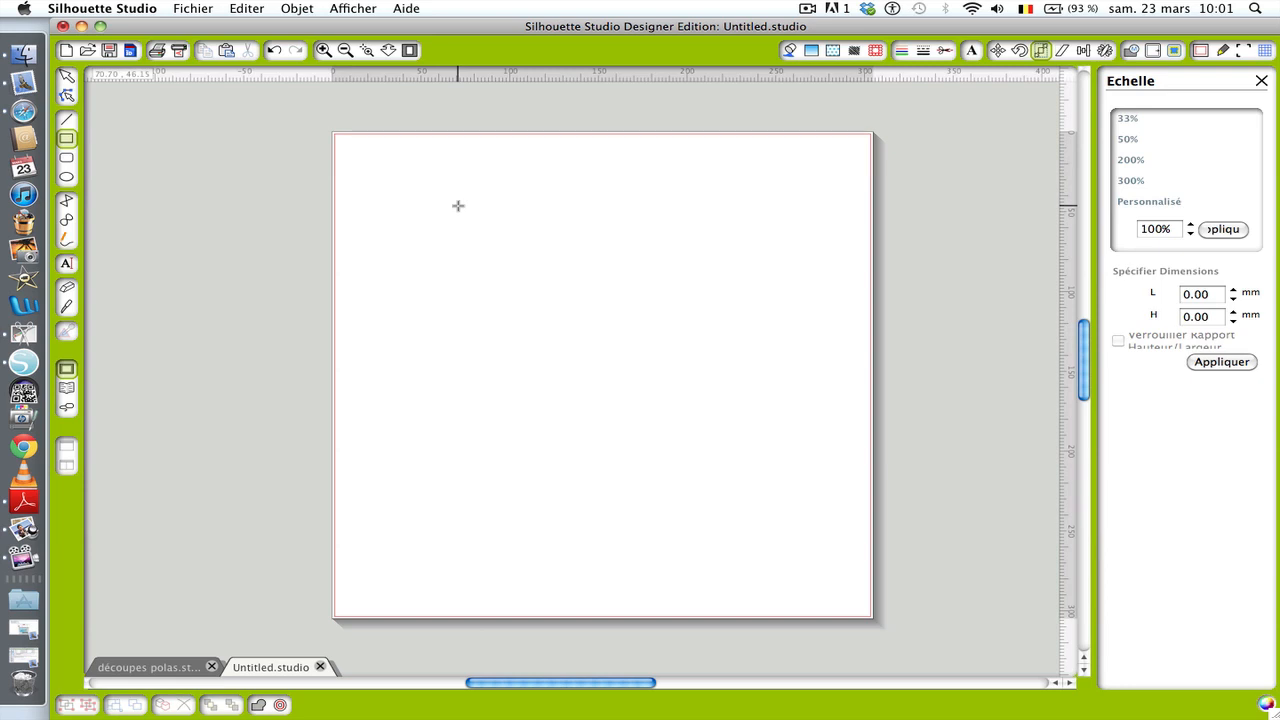
pyautogui.moveTo(458, 205); pyautogui.dragTo(680, 421)
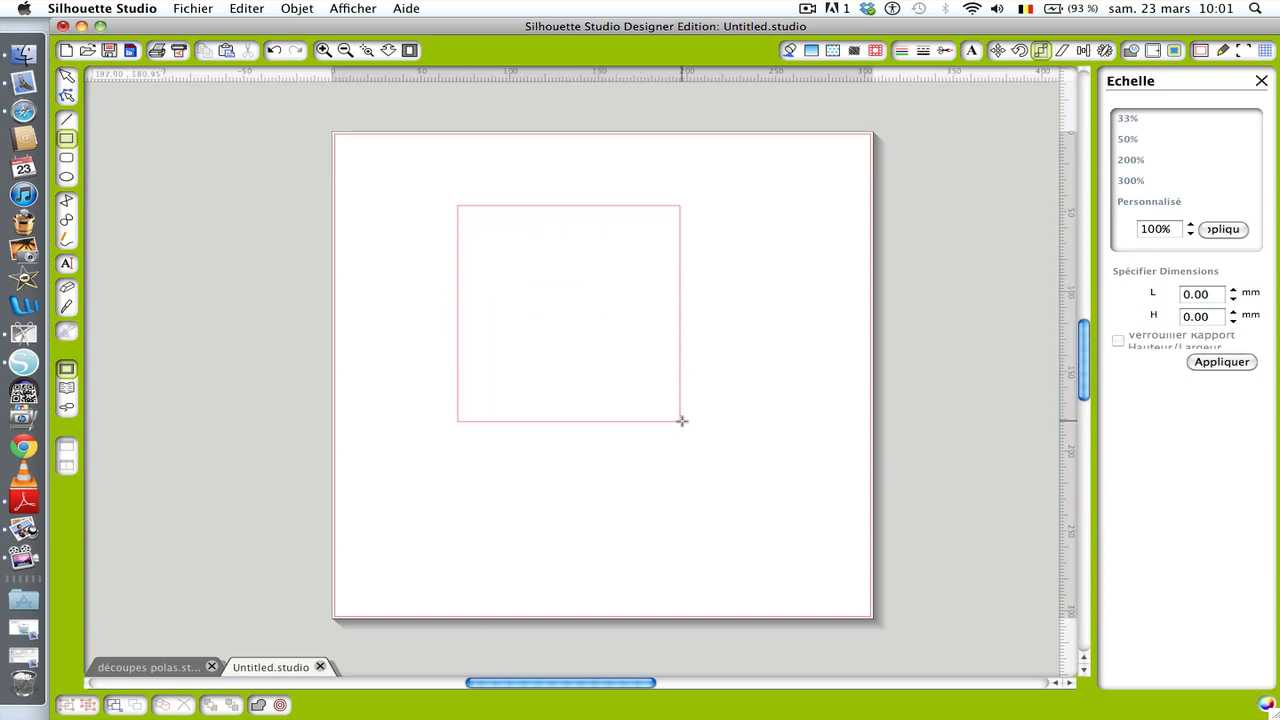
pyautogui.click(1041, 50)
pyautogui.moveTo(603, 423); pyautogui.dragTo(638, 481)
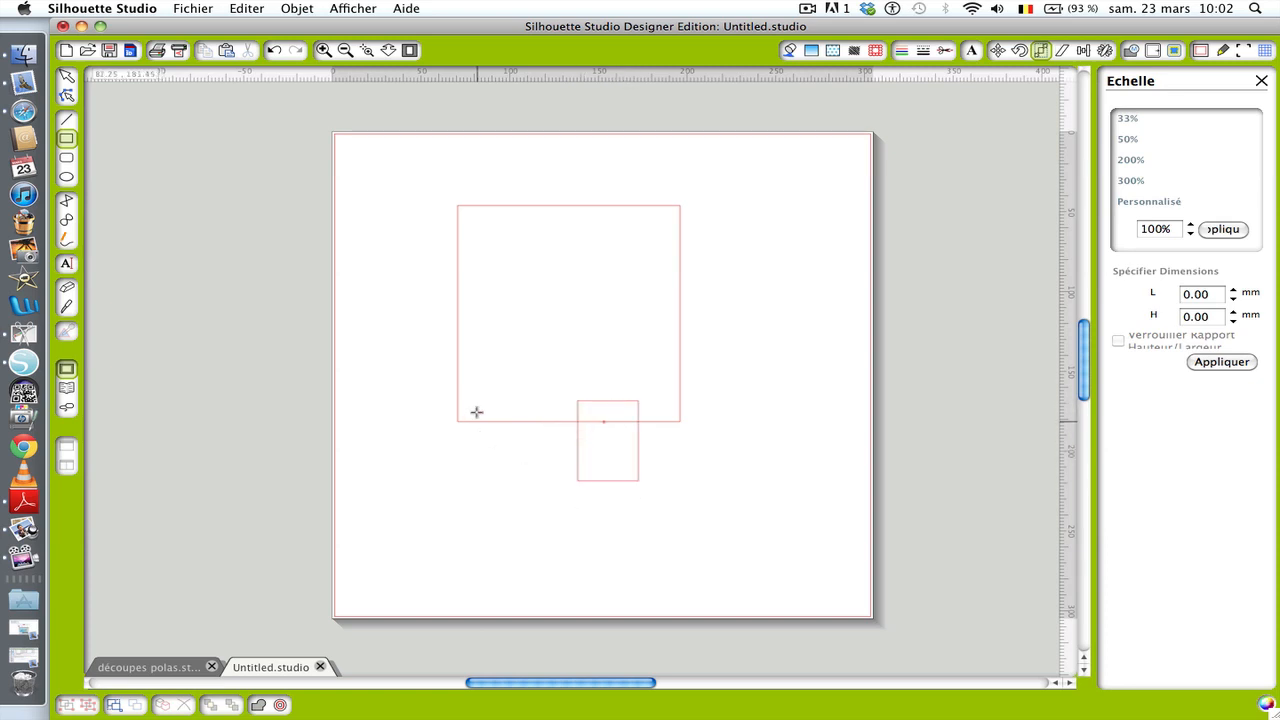
pyautogui.click(69, 79)
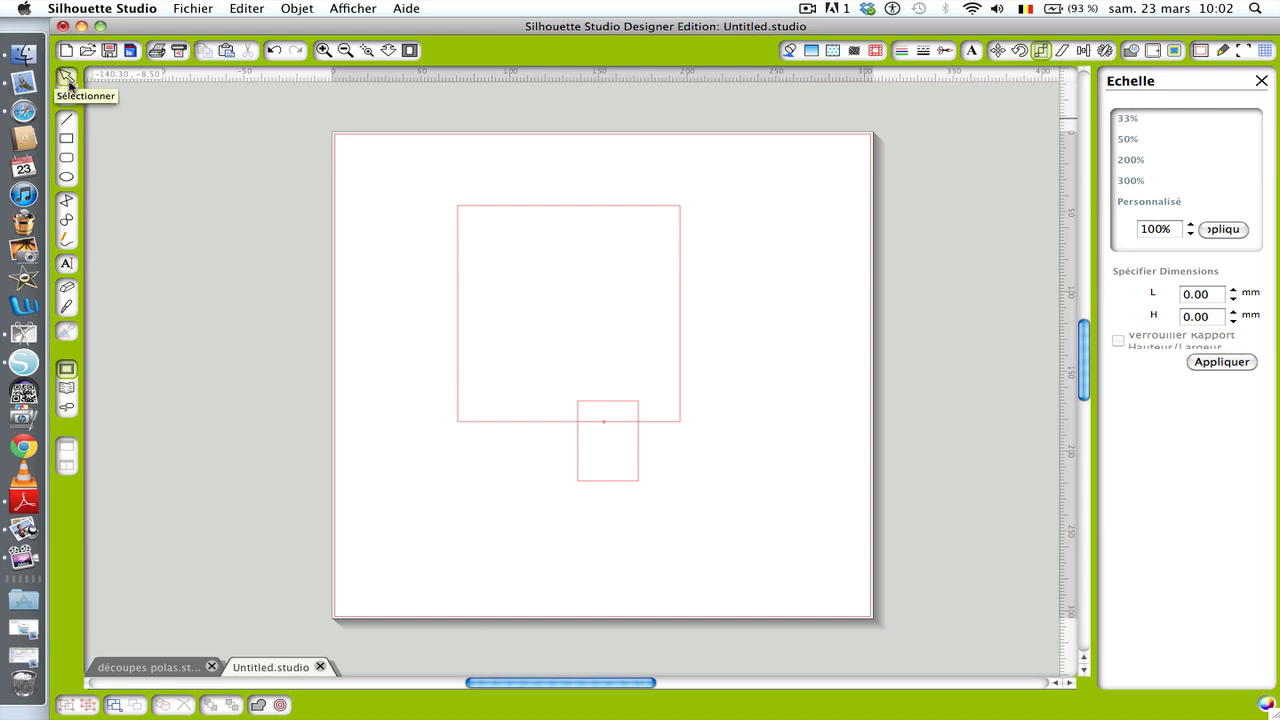
pyautogui.click(622, 407)
pyautogui.press('Delete')
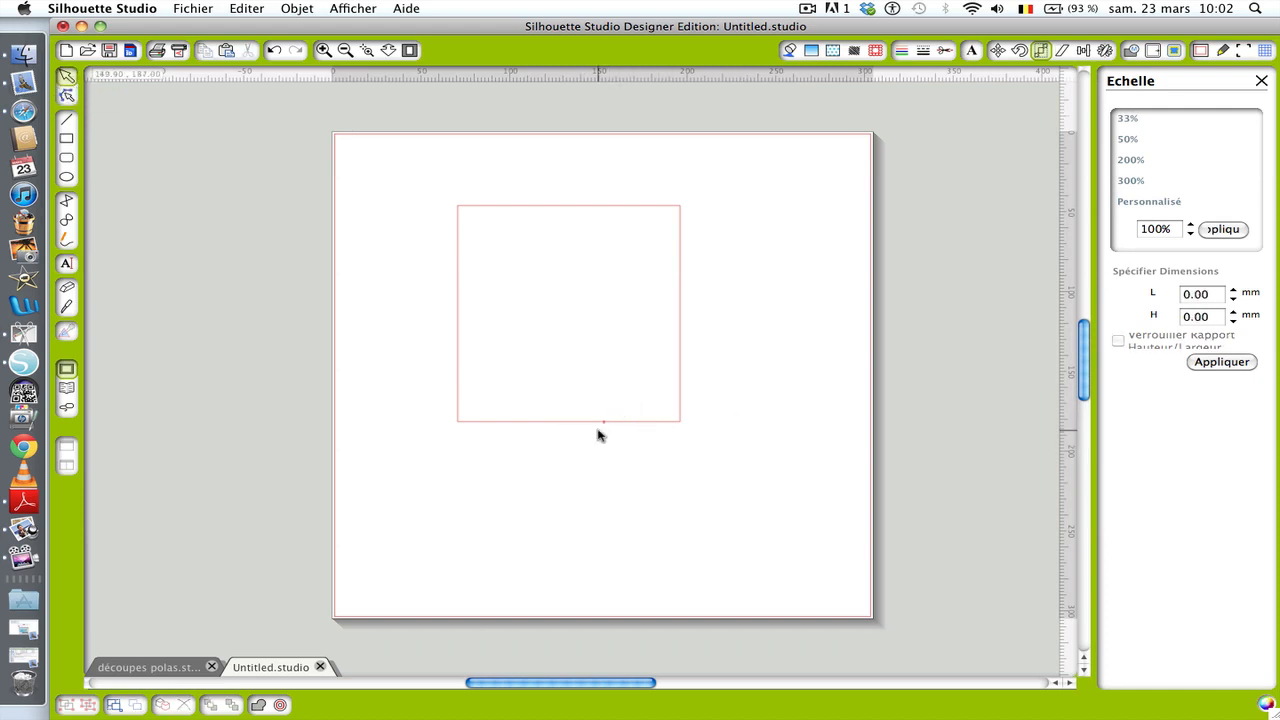
# Move the large rectangle aside and delete the tiny stray rectangle that lay on its lower edge.
pyautogui.click(607, 421)
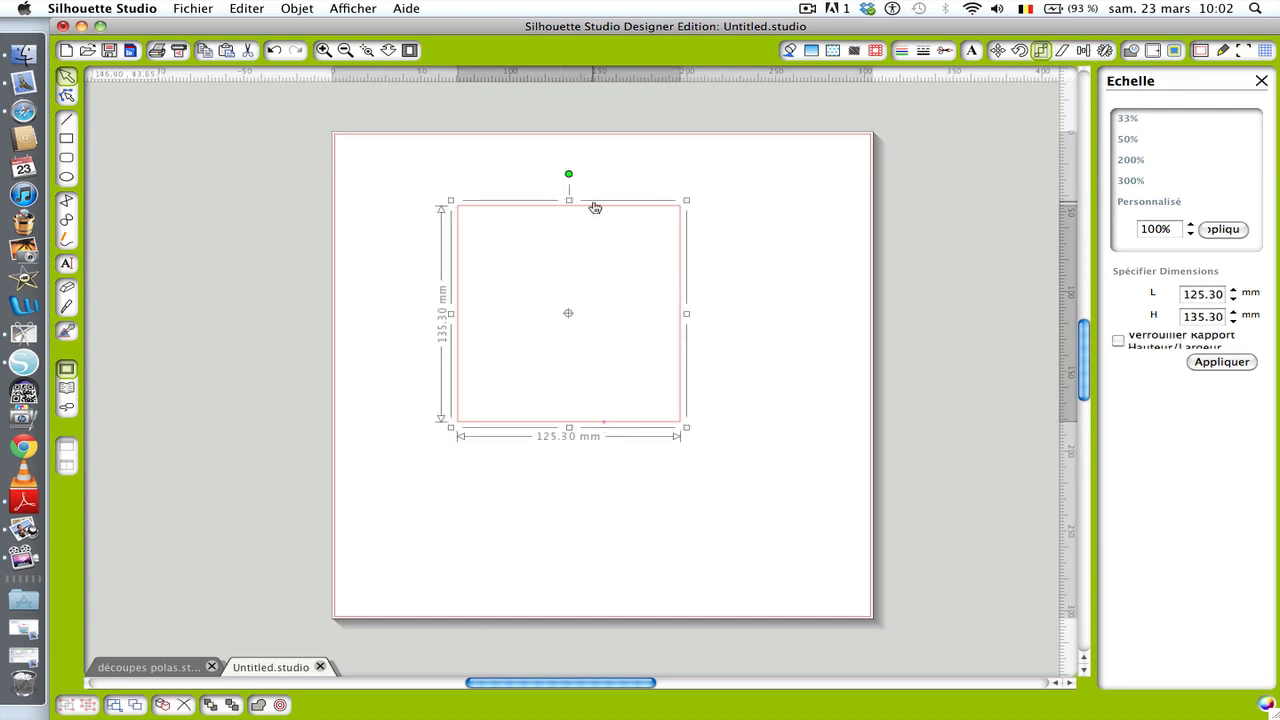
pyautogui.moveTo(594, 207); pyautogui.dragTo(802, 153)
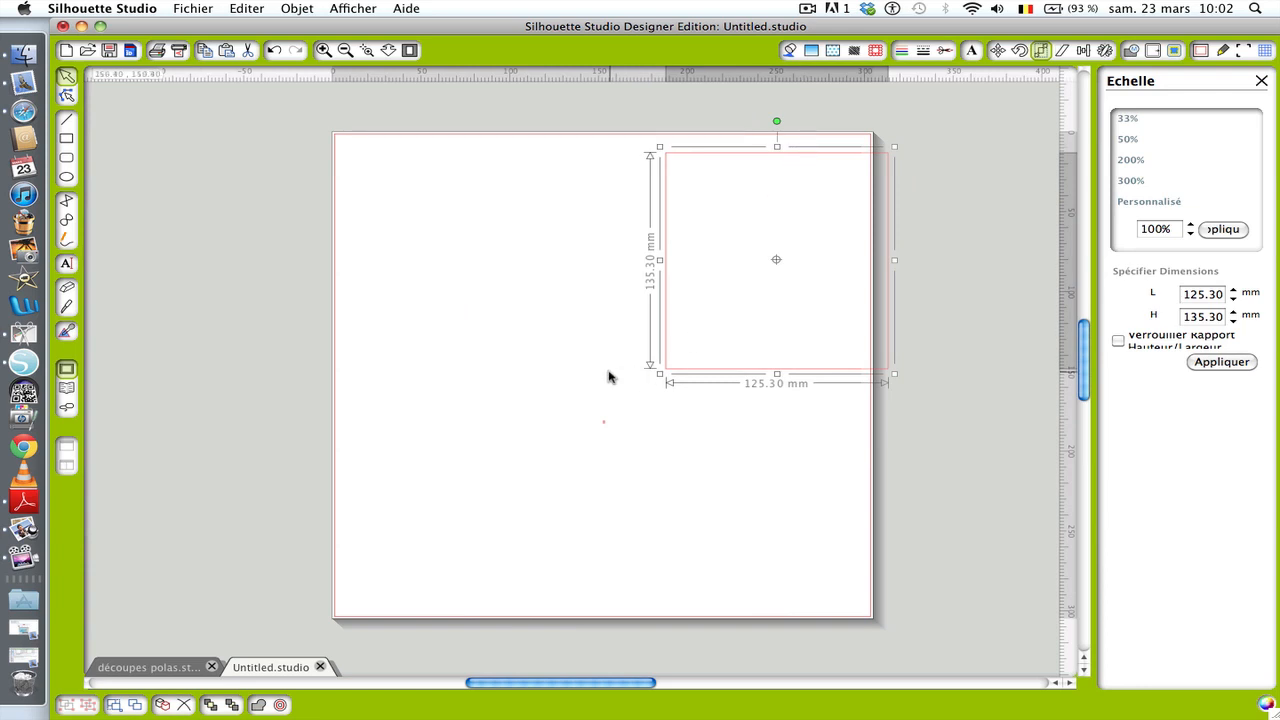
pyautogui.moveTo(586, 402); pyautogui.dragTo(660, 494)
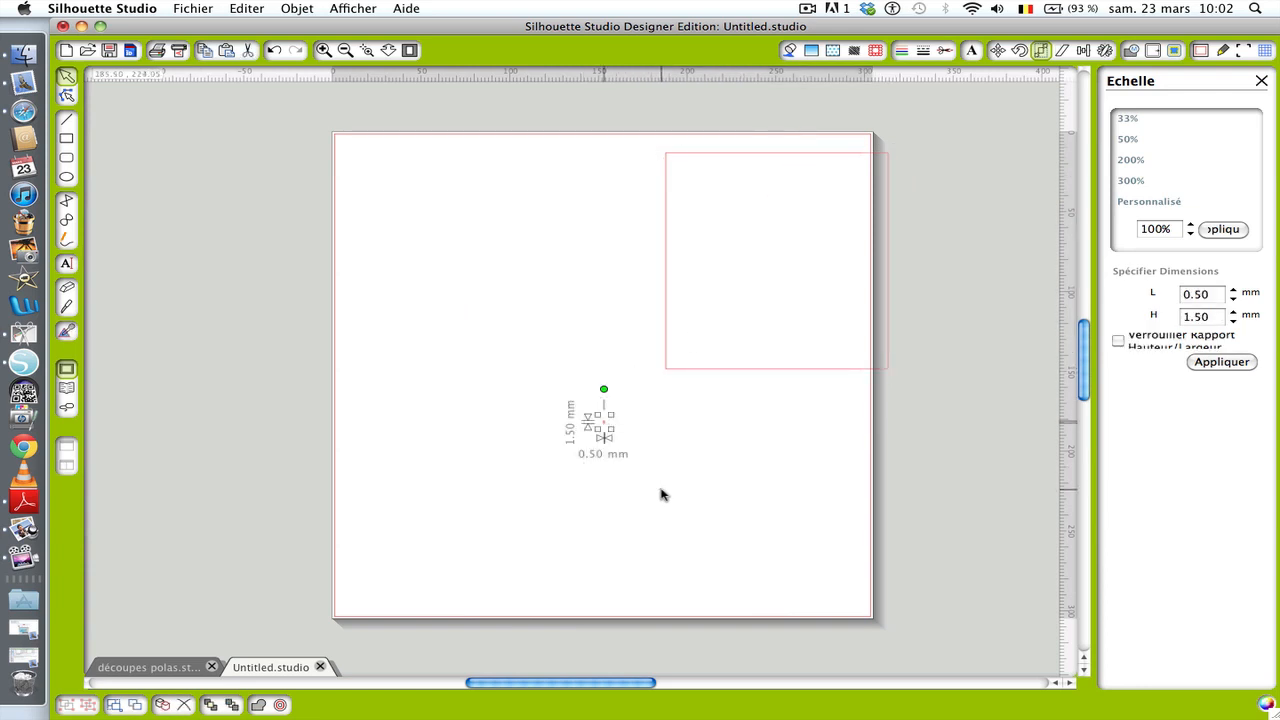
pyautogui.press('Delete')
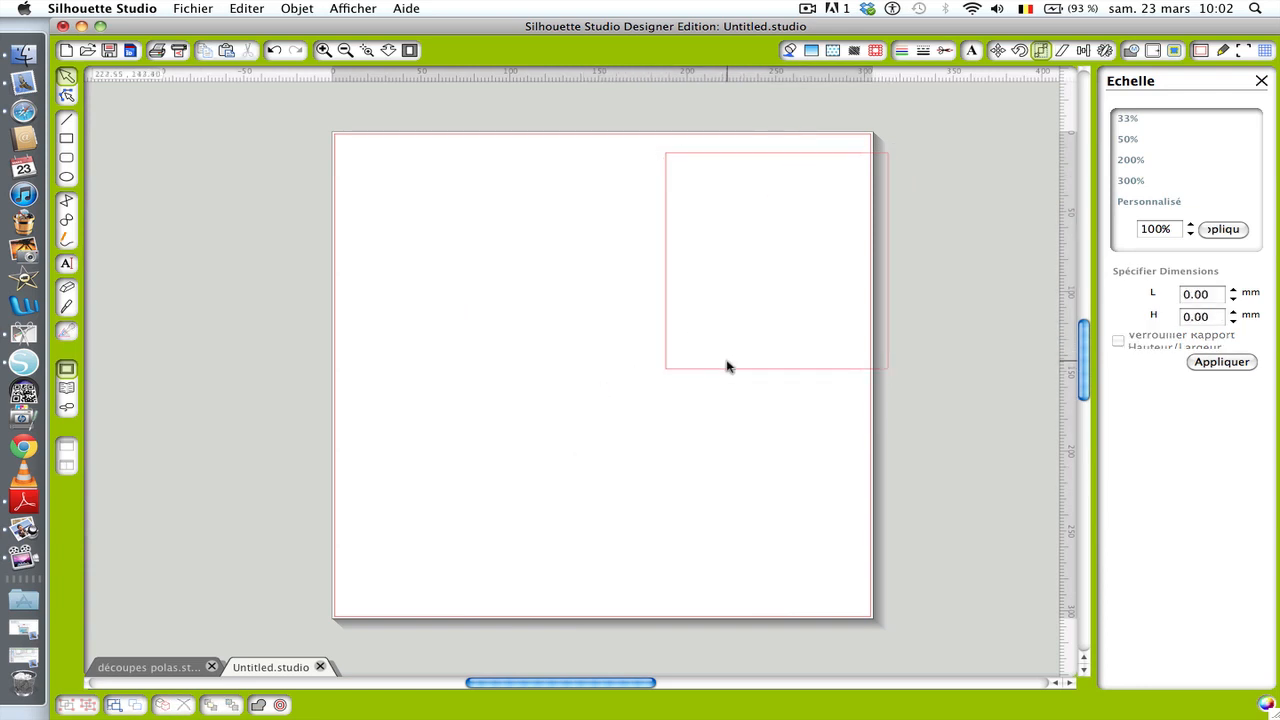
# Move the rectangle back to the middle of the page and resize it to 80 mm wide and 100 mm high.
pyautogui.moveTo(729, 374); pyautogui.dragTo(543, 437)
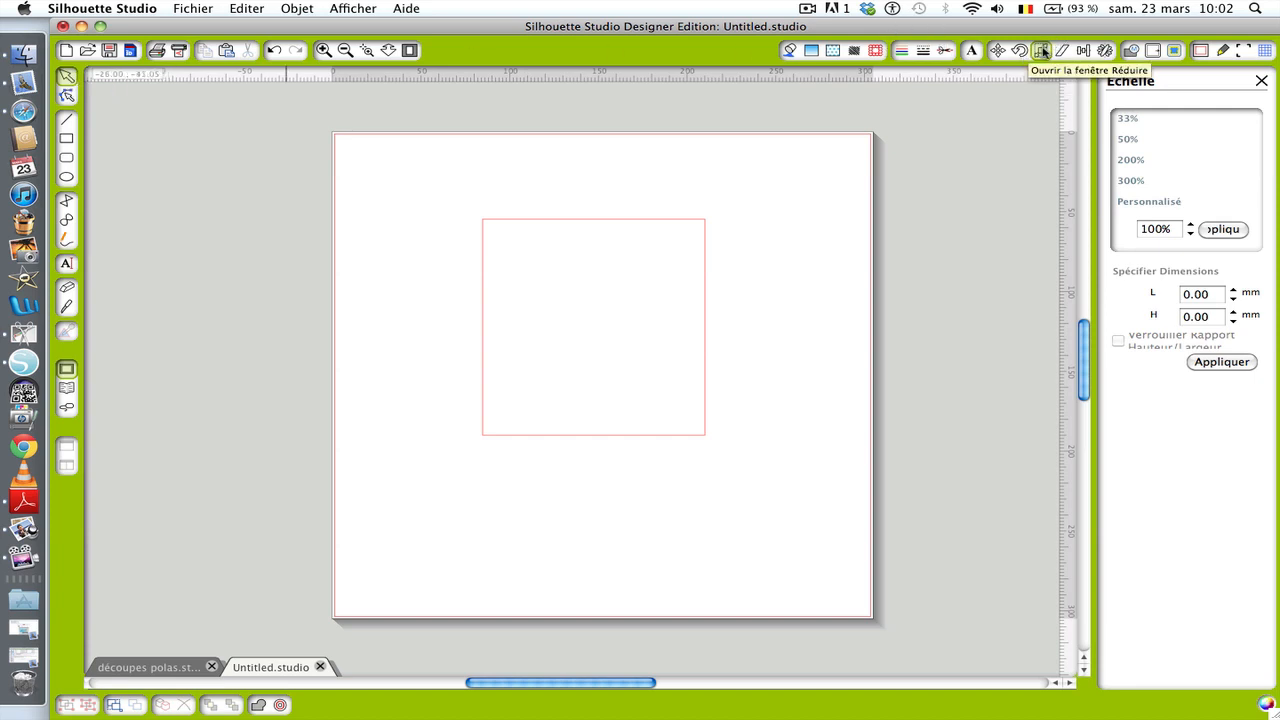
pyautogui.click(578, 222)
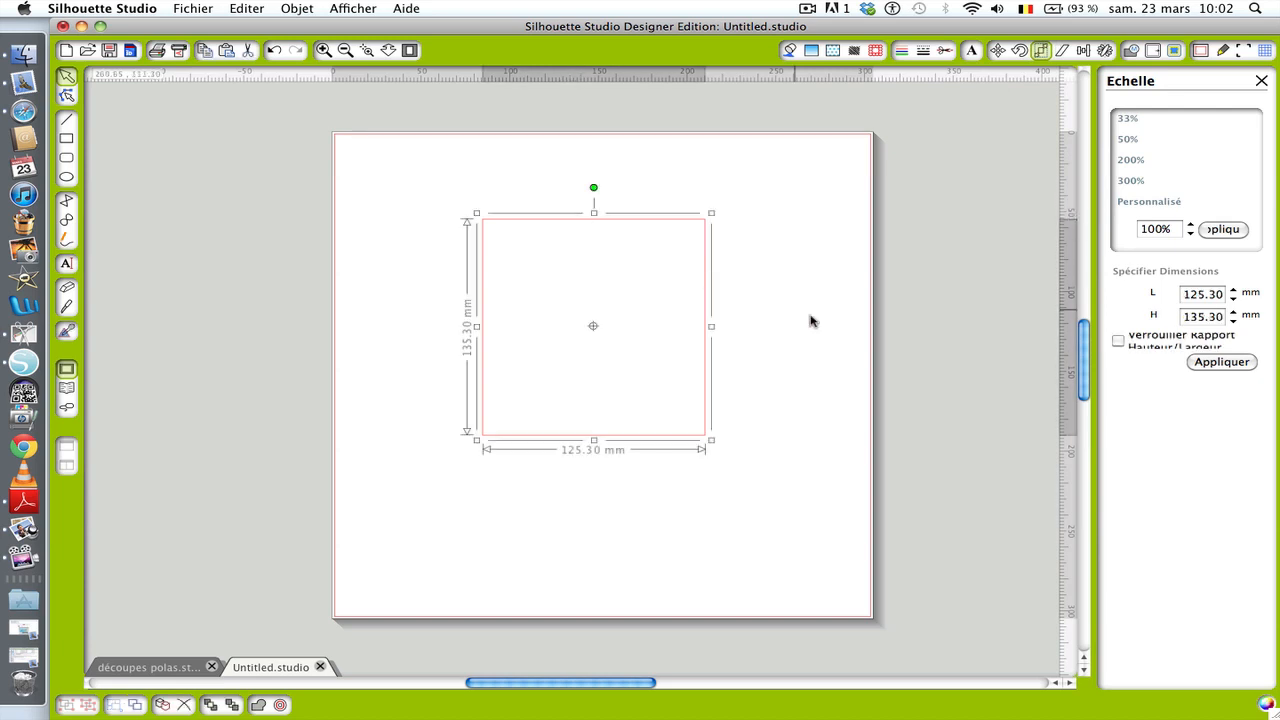
pyautogui.doubleClick(1223, 295)
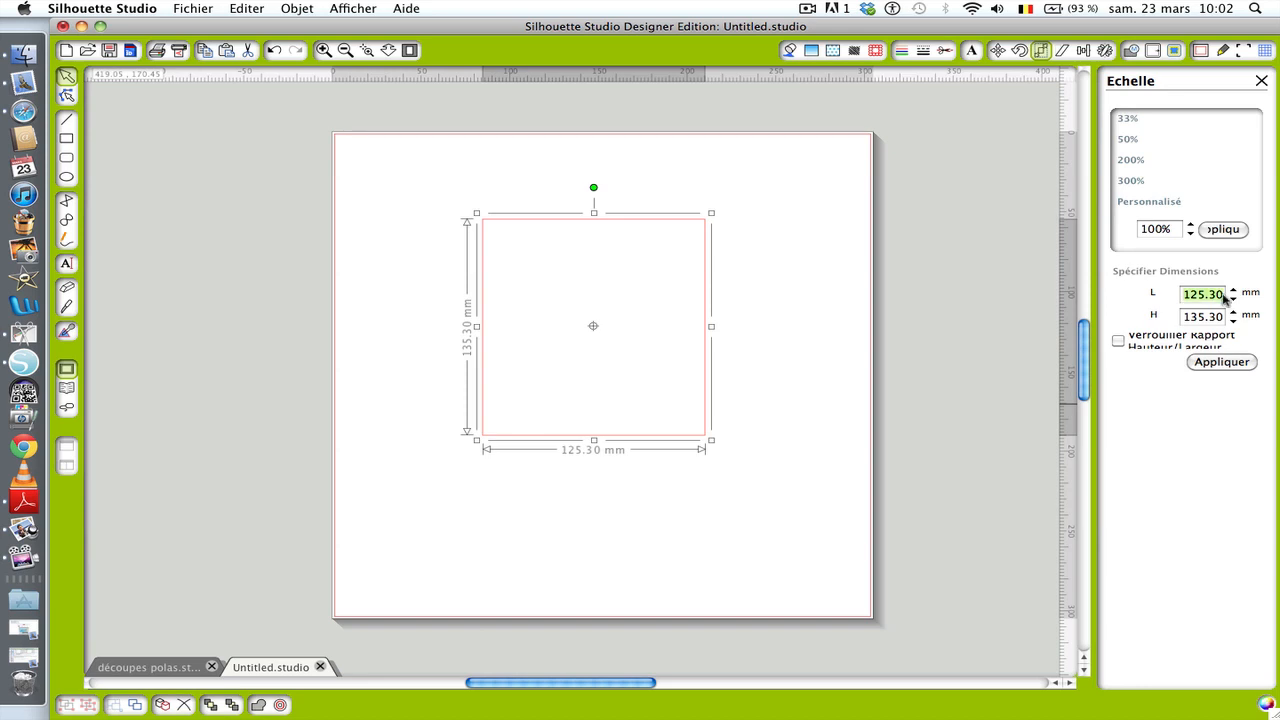
pyautogui.write('80')
pyautogui.press('Tab')
pyautogui.write('1')
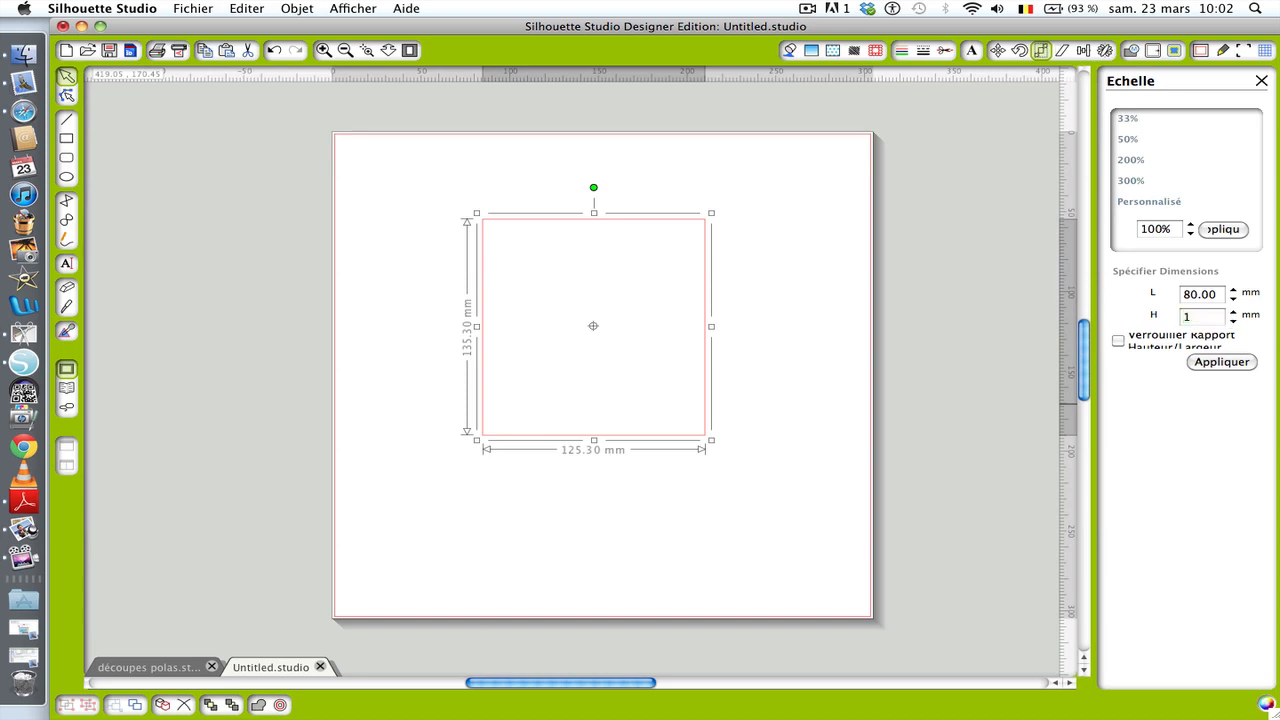
pyautogui.write('00')
pyautogui.click(1234, 364)
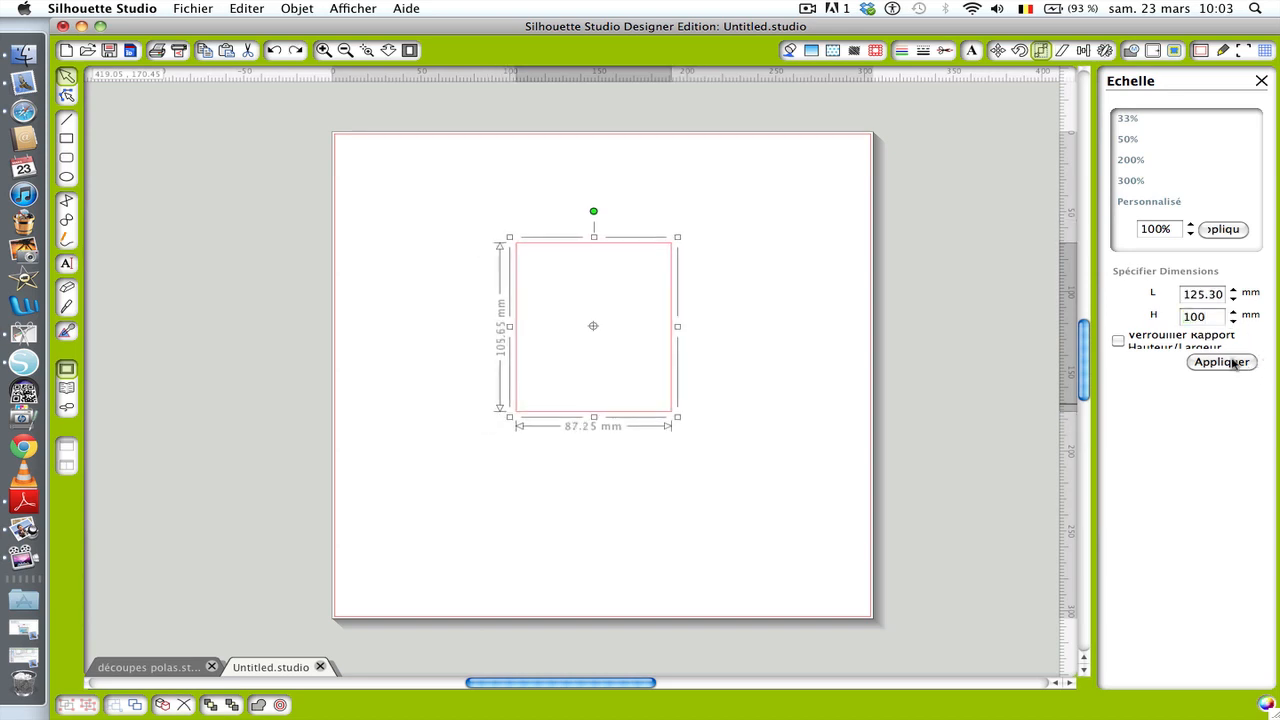
pyautogui.click(1234, 364)
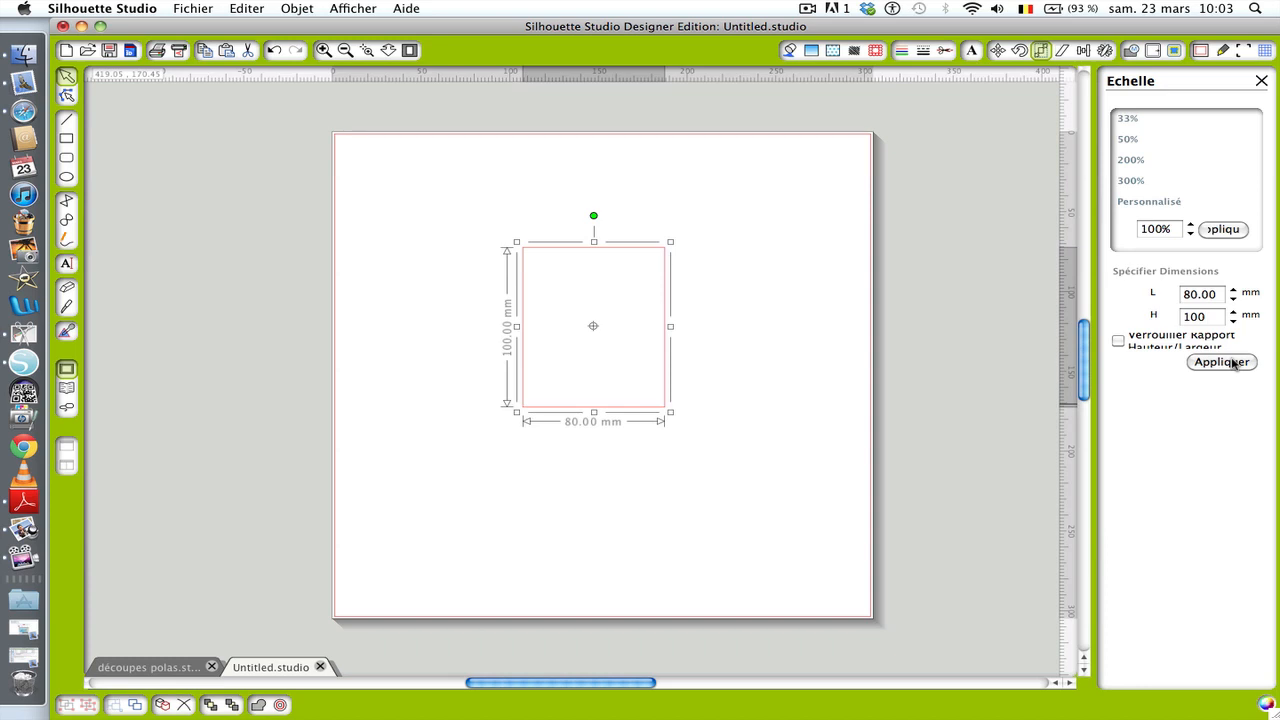
# Draw a second rectangle about 56 mm wide and 50 mm high inside the upper part of the first one.
pyautogui.click(323, 50)
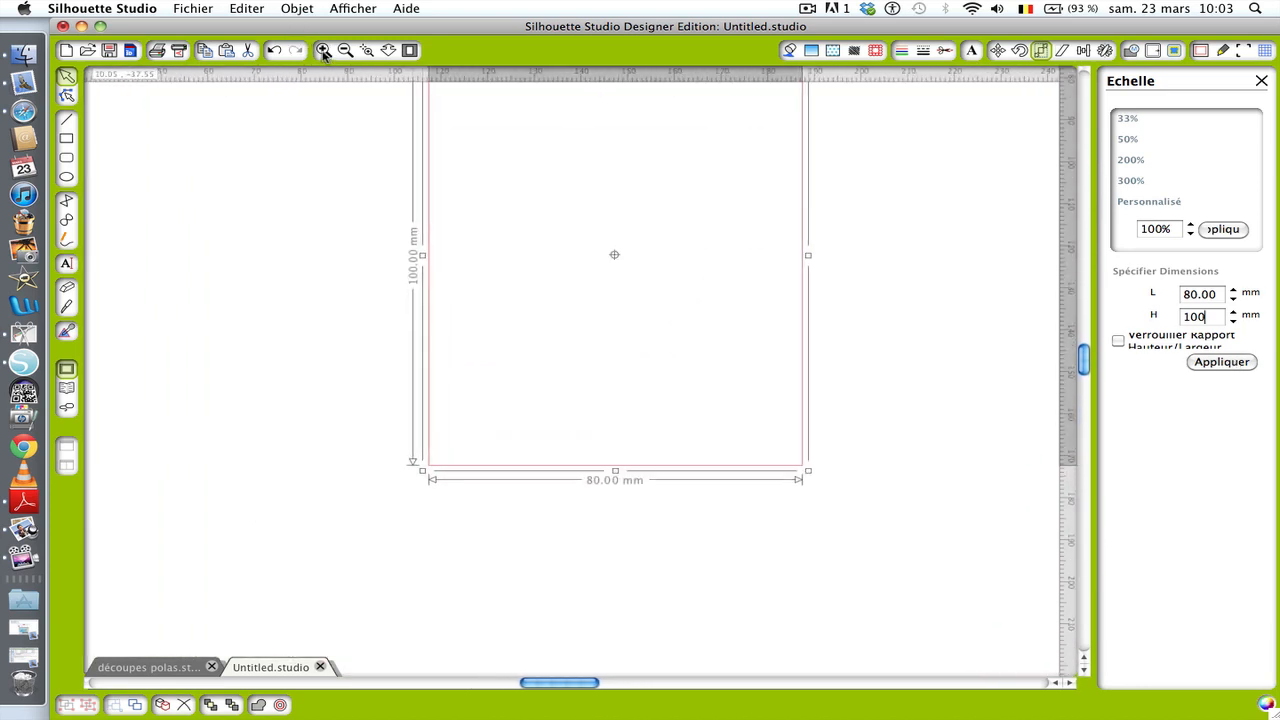
pyautogui.scroll(3, 313, 262)
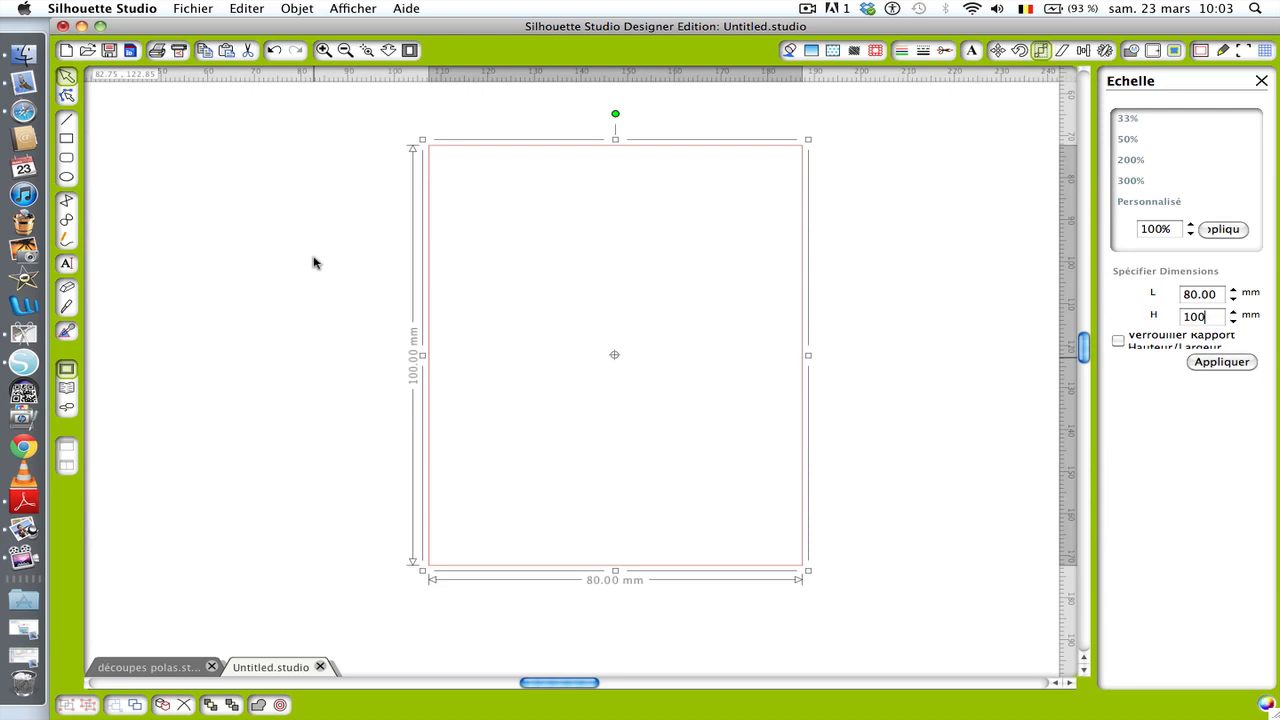
pyautogui.click(66, 139)
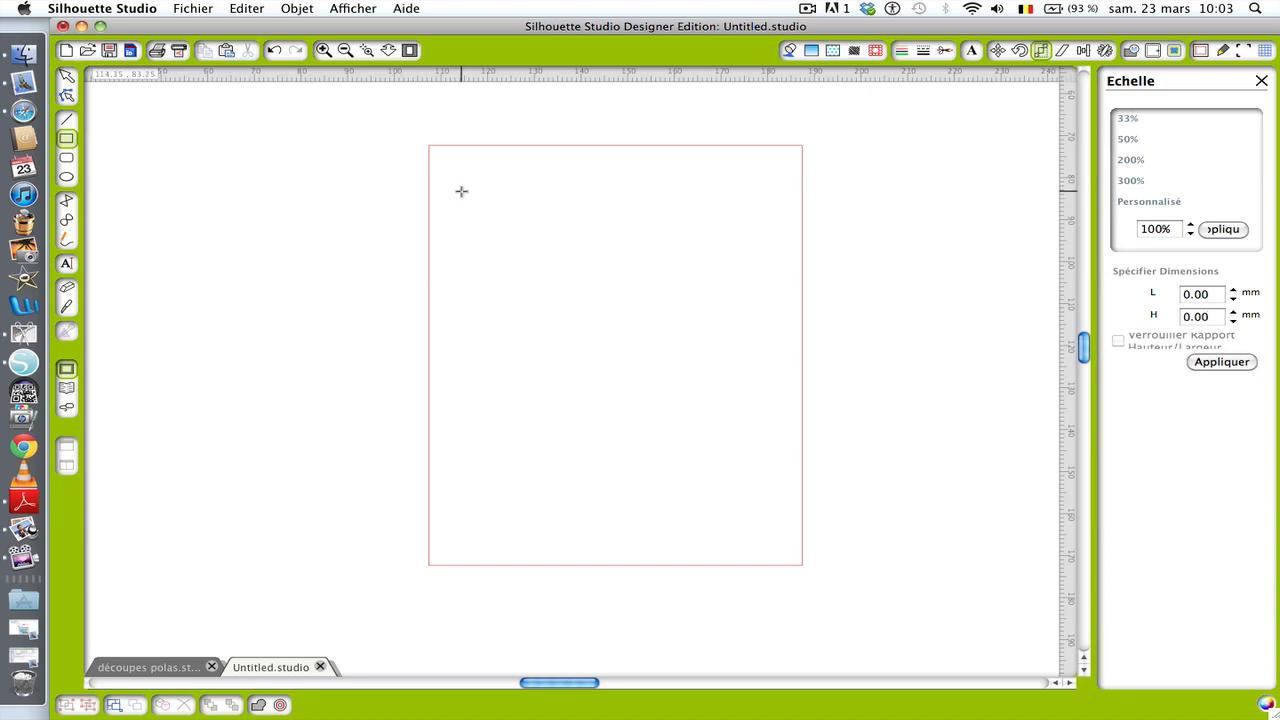
pyautogui.moveTo(461, 191); pyautogui.dragTo(722, 403)
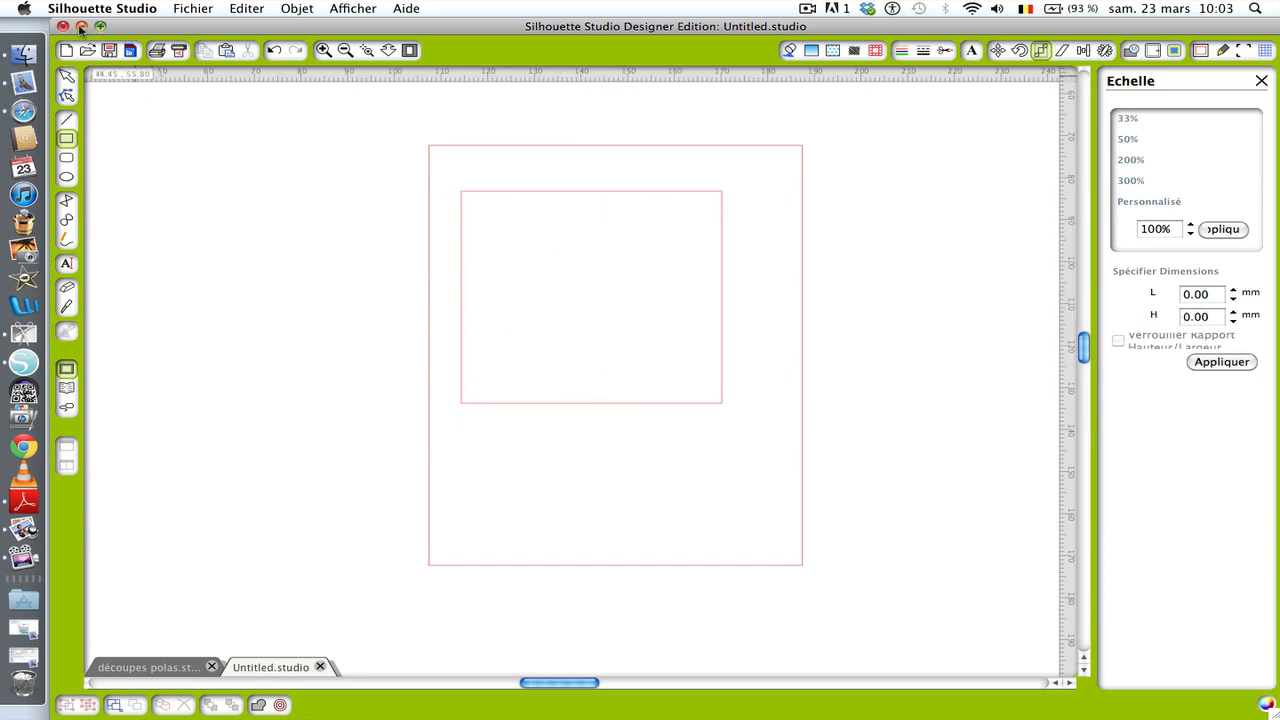
# Set the inner rectangle's width and height to 66,5 mm and apply the new dimensions.
pyautogui.click(67, 77)
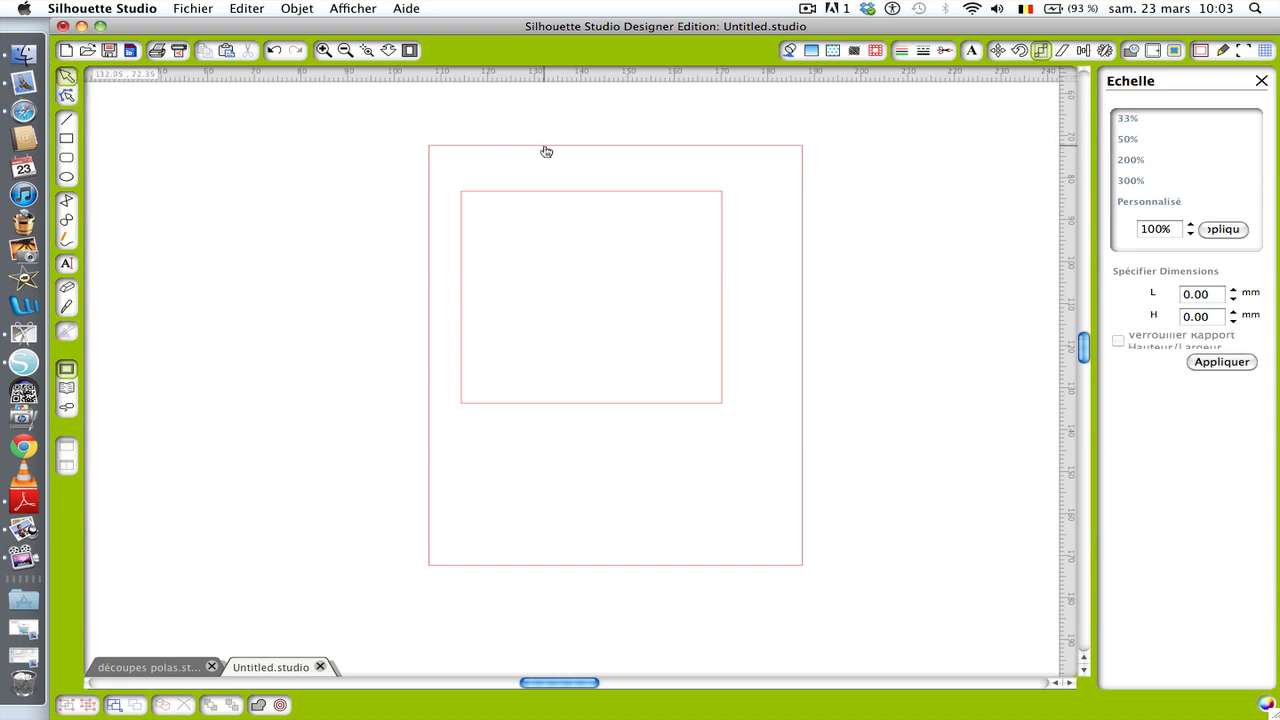
pyautogui.click(561, 191)
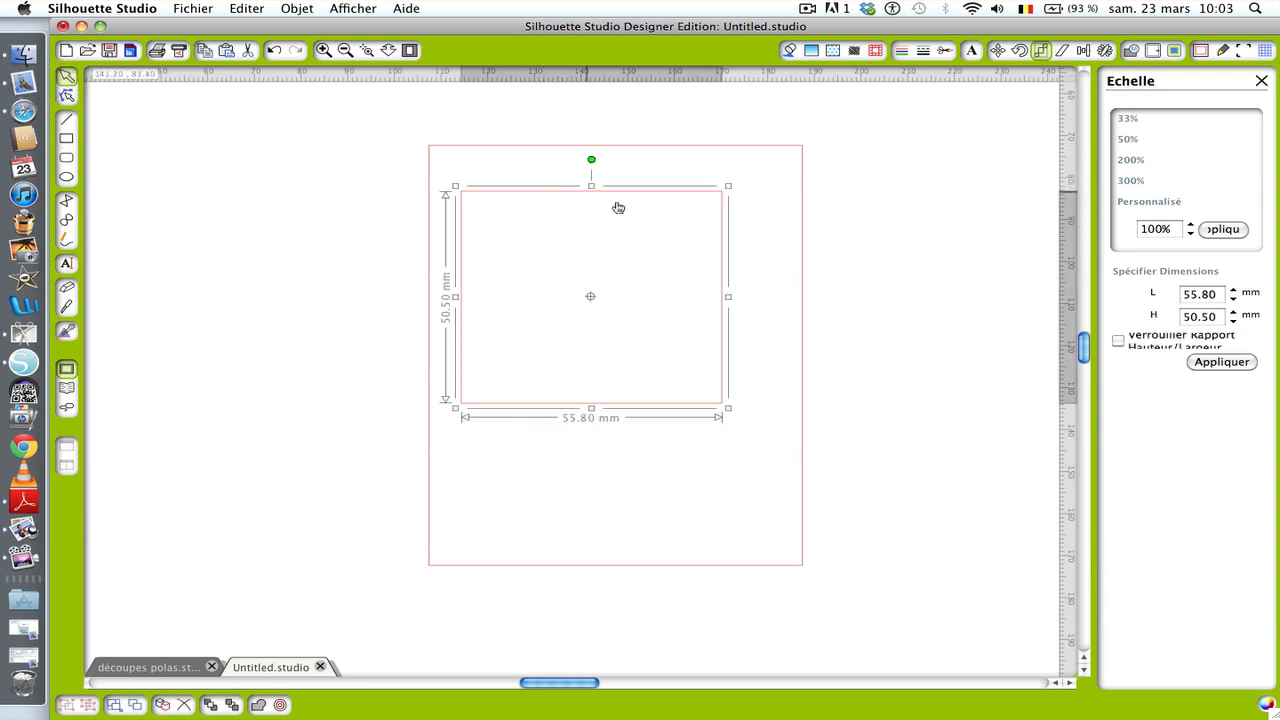
pyautogui.doubleClick(1218, 292)
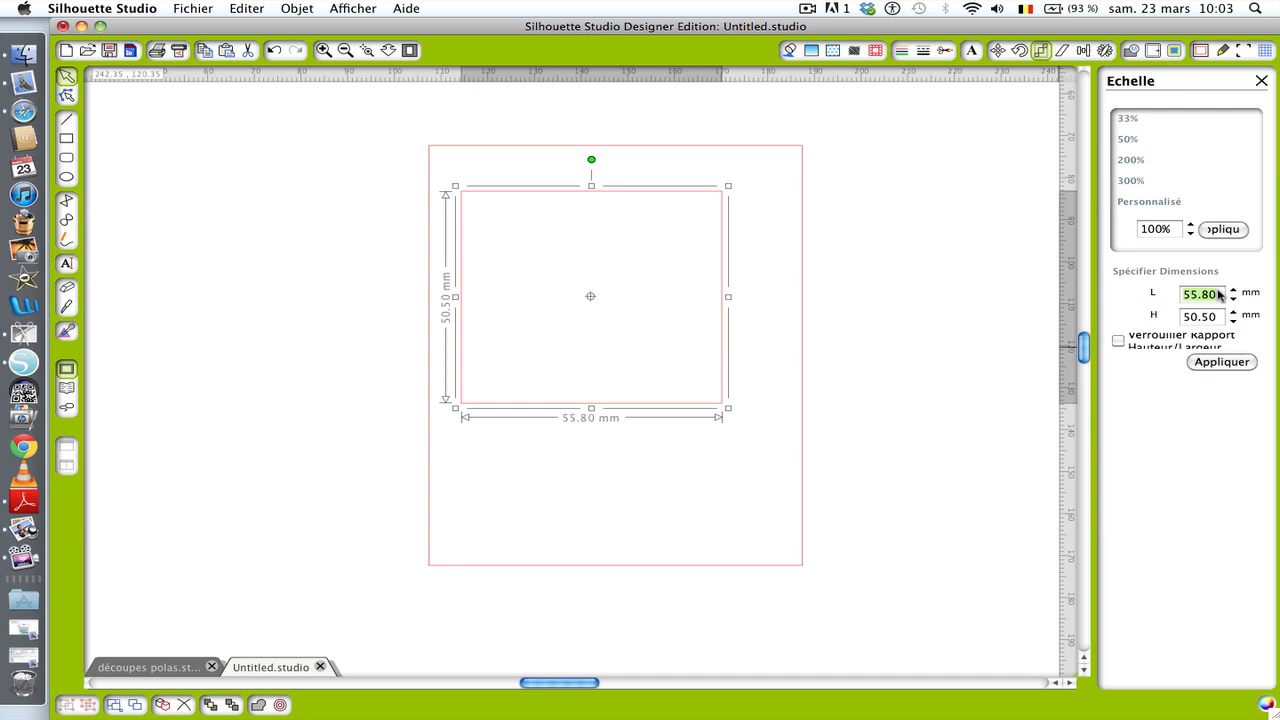
pyautogui.write('66,5')
pyautogui.click(1219, 316)
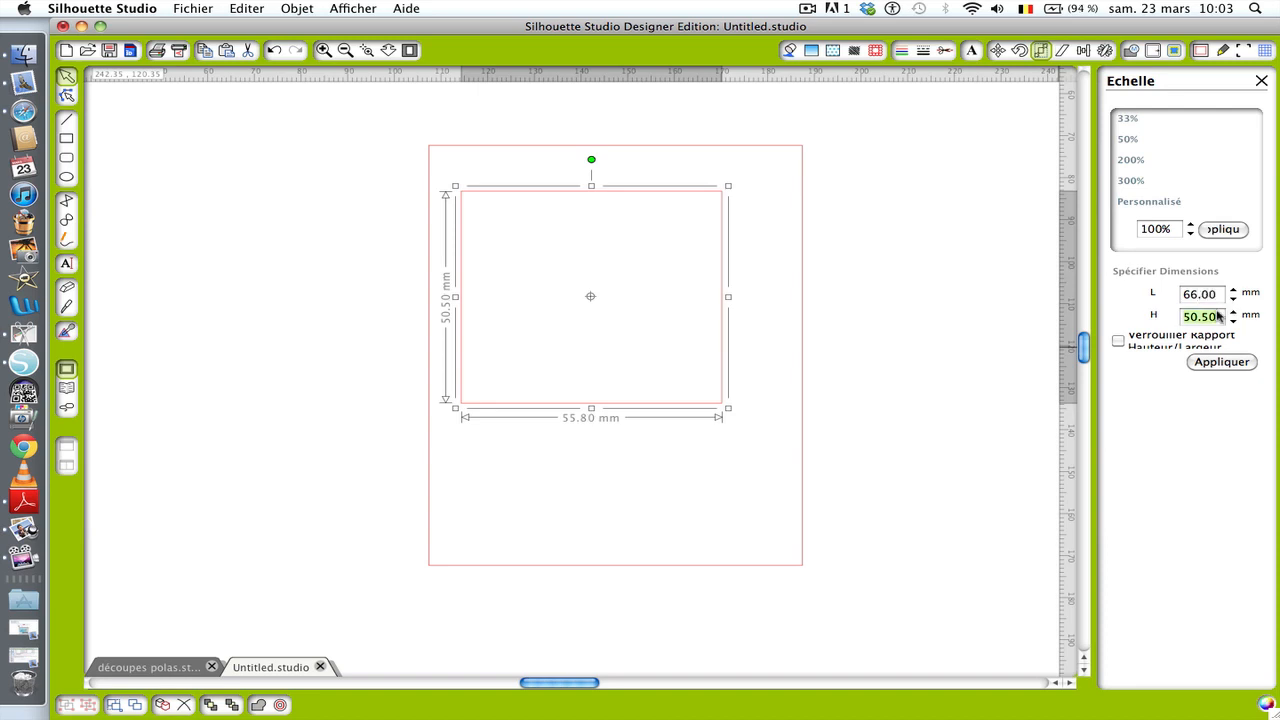
pyautogui.write('66,5')
pyautogui.click(1243, 364)
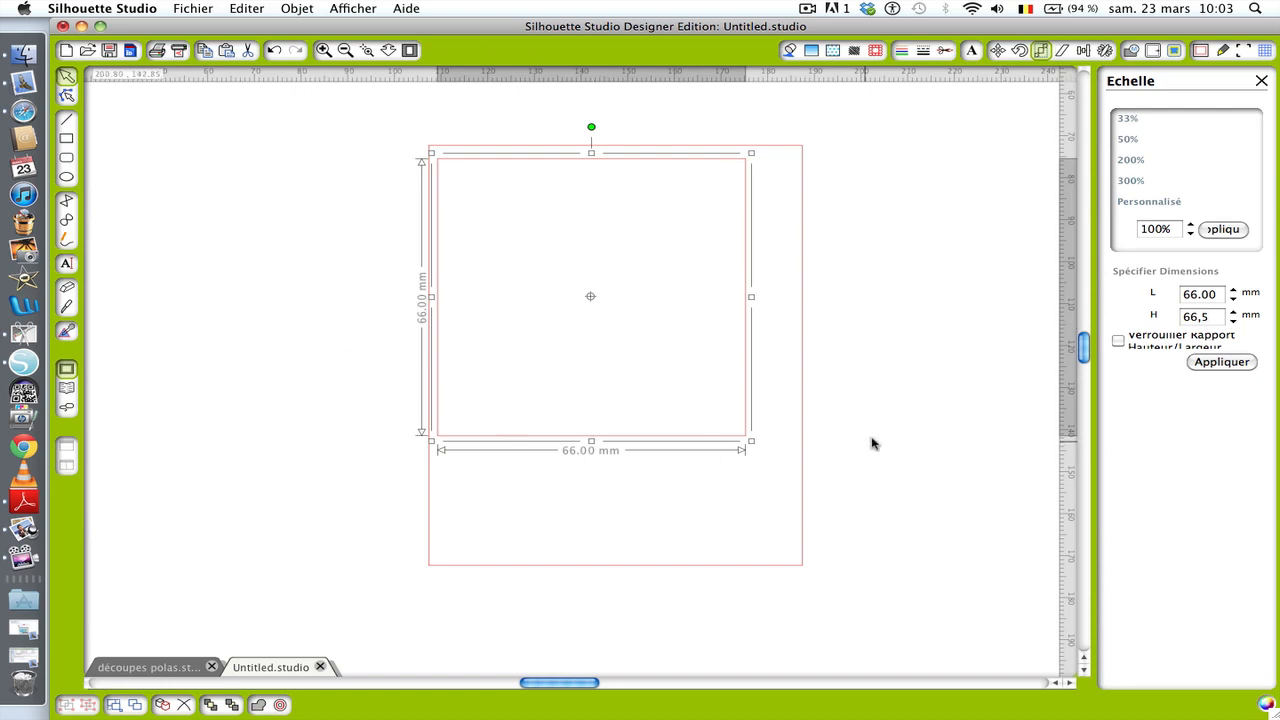
# Align the inner and outer rectangles on their horizontal centre and nudge both slightly down.
pyautogui.keyDown('shift'); pyautogui.click(786, 154); pyautogui.keyUp('shift')
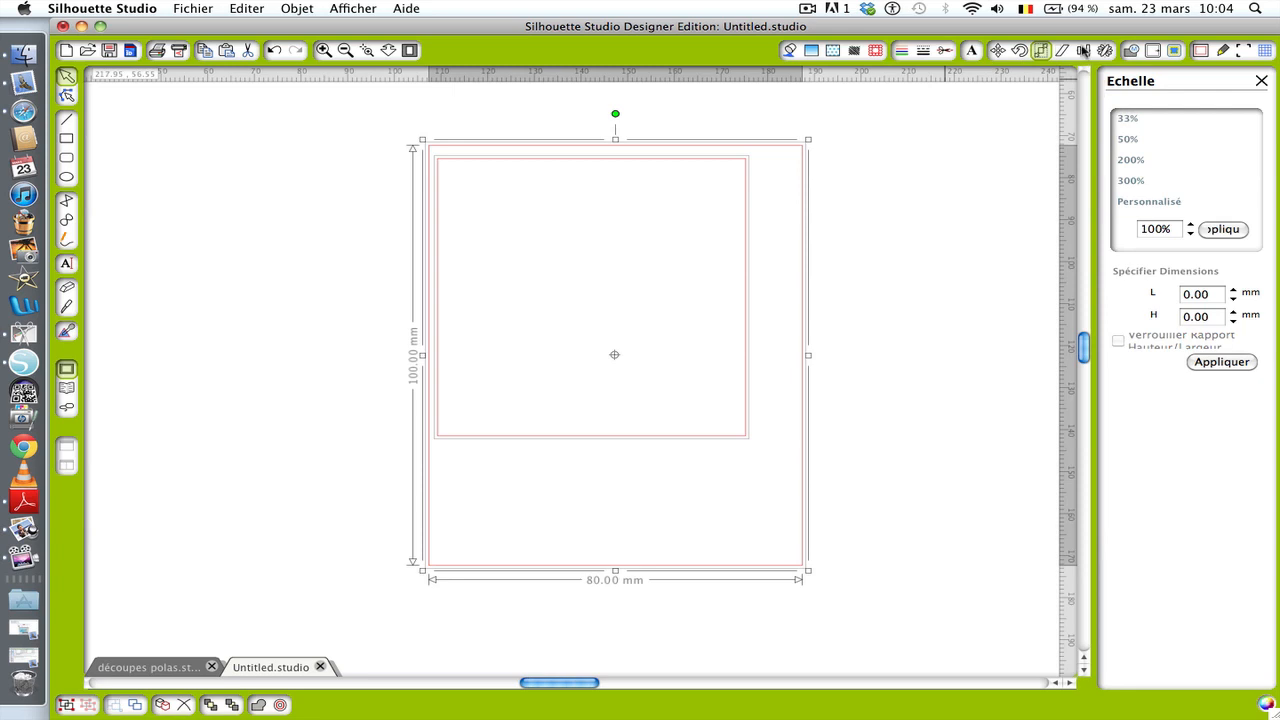
pyautogui.click(1083, 51)
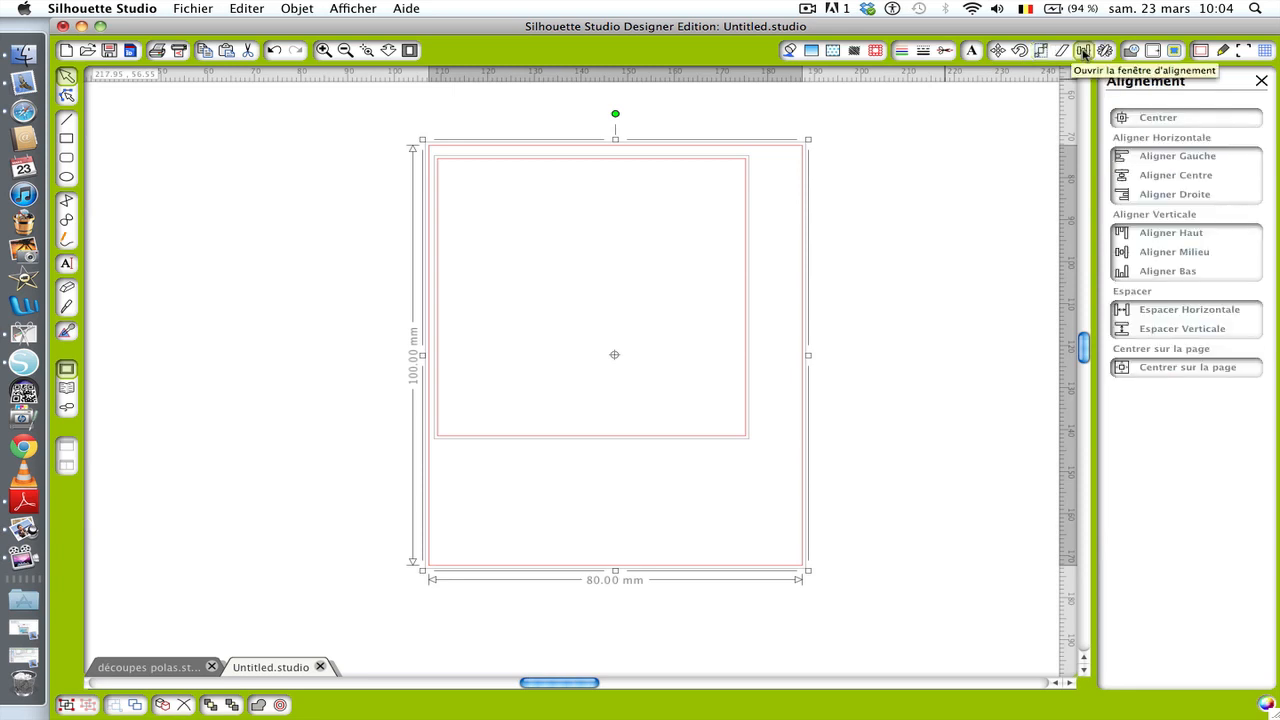
pyautogui.click(1181, 179)
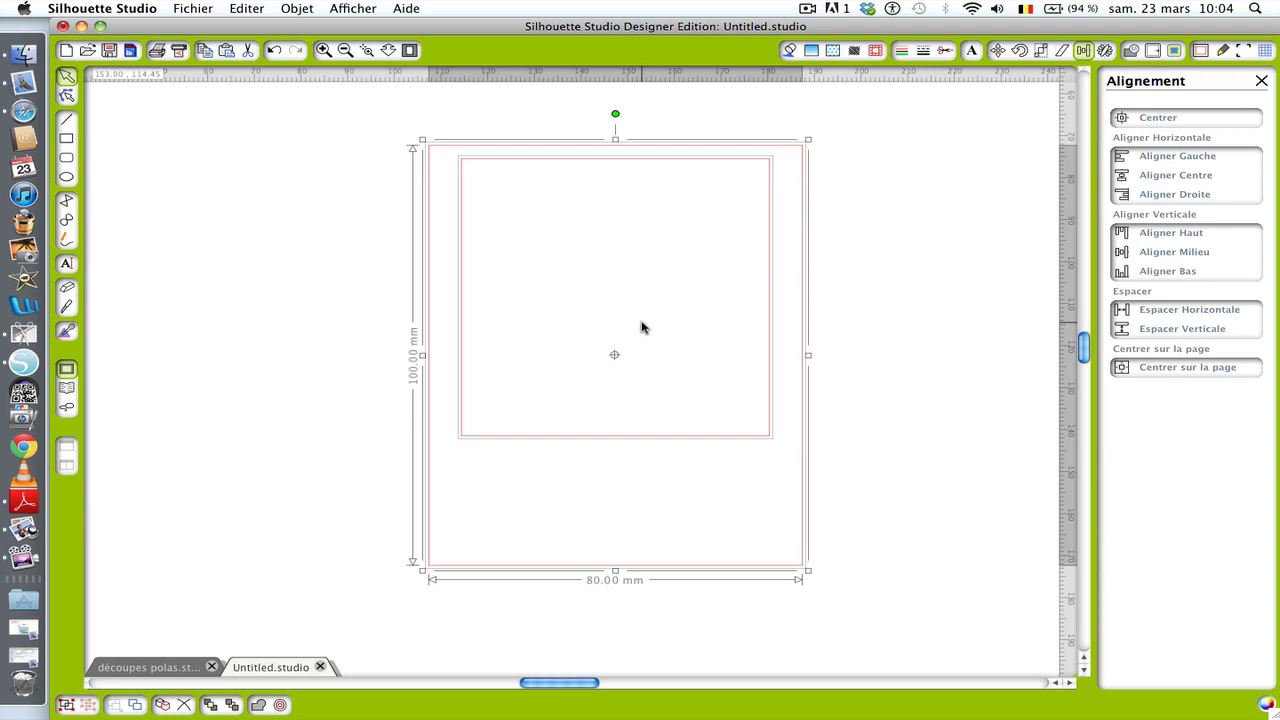
pyautogui.press('Down')
pyautogui.press('Down')
pyautogui.press('Down')
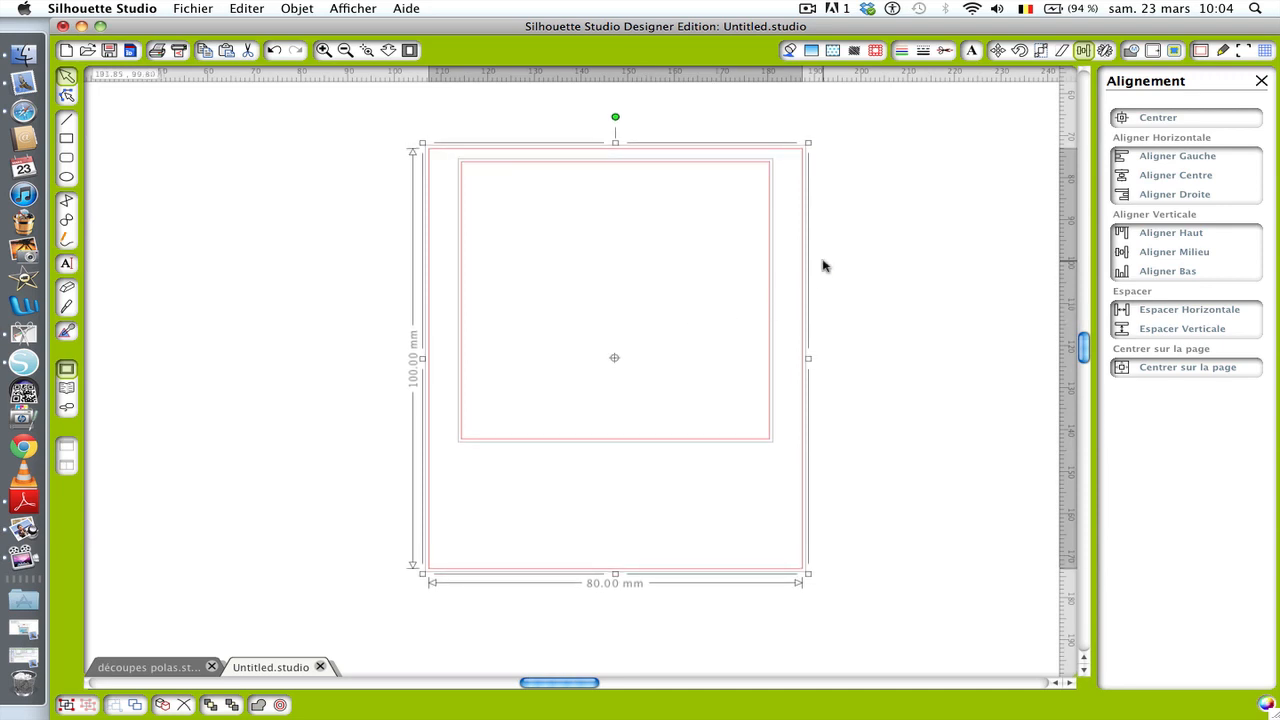
pyautogui.click(851, 229)
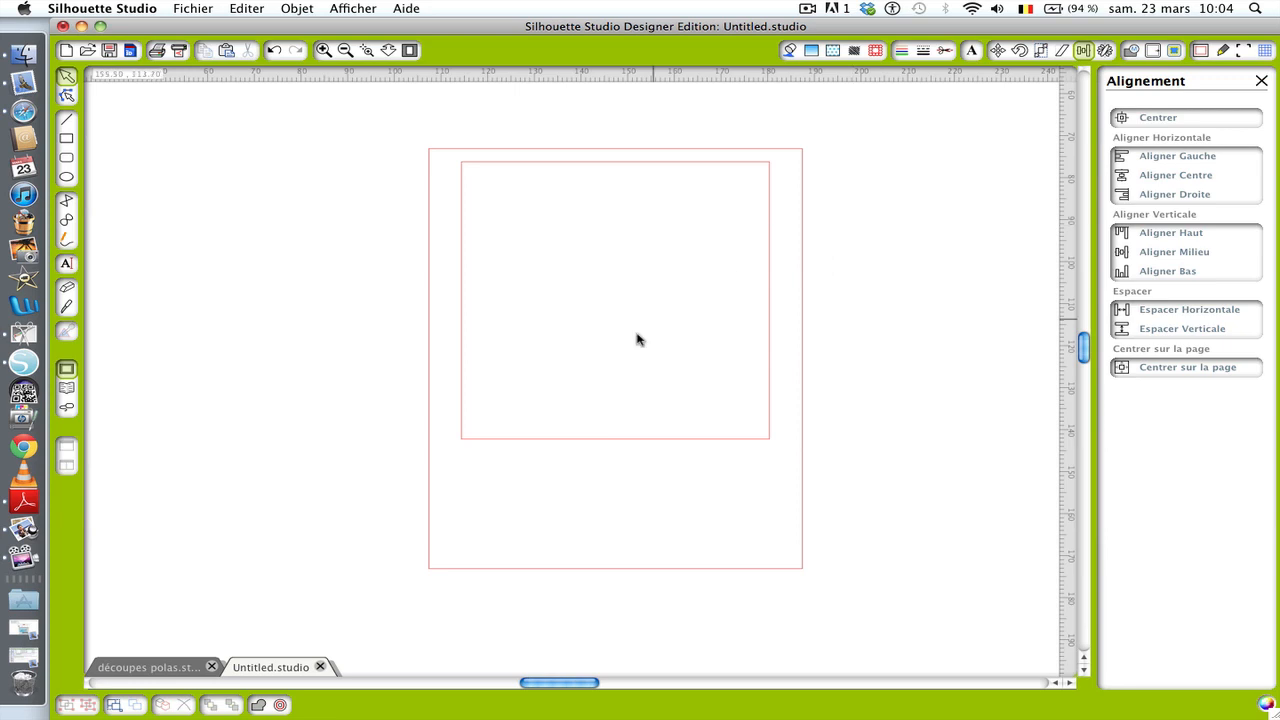
# Nudge the inner rectangle on its own to the right and partly back to the left.
pyautogui.click(557, 441)
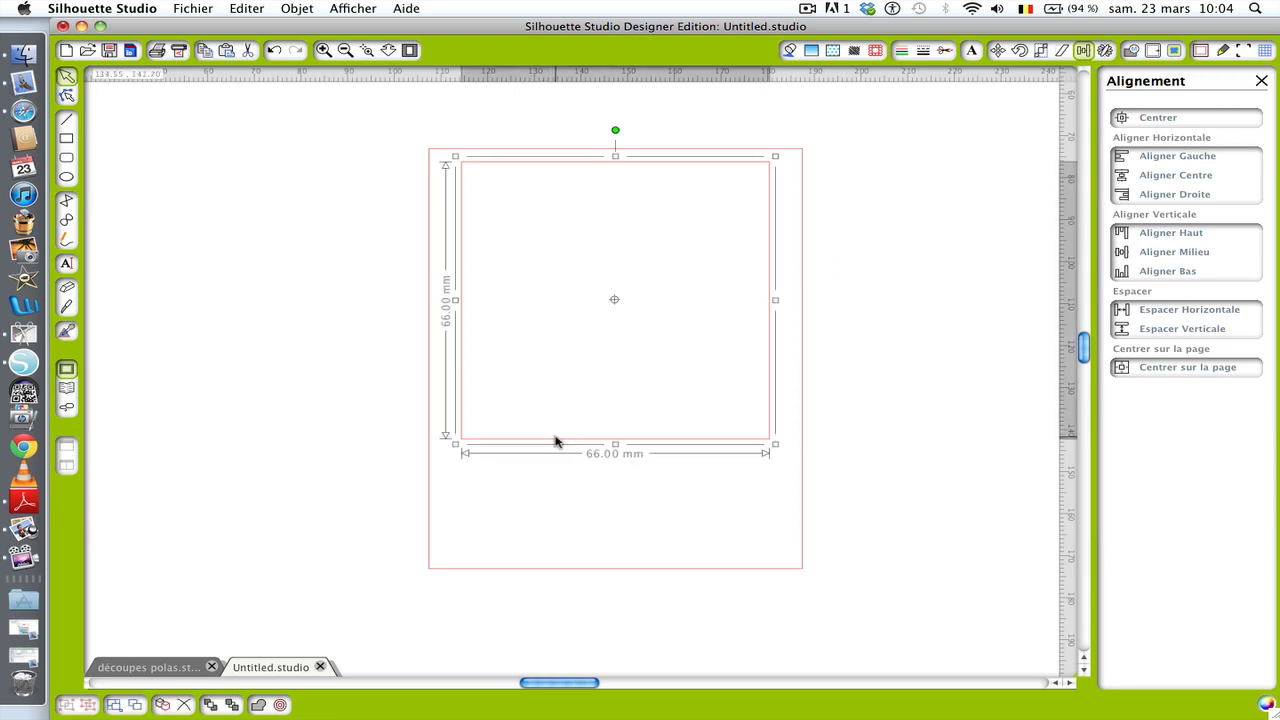
pyautogui.press('Right')
pyautogui.press('Right')
pyautogui.press('Right')
pyautogui.press('Right')
pyautogui.press('Right')
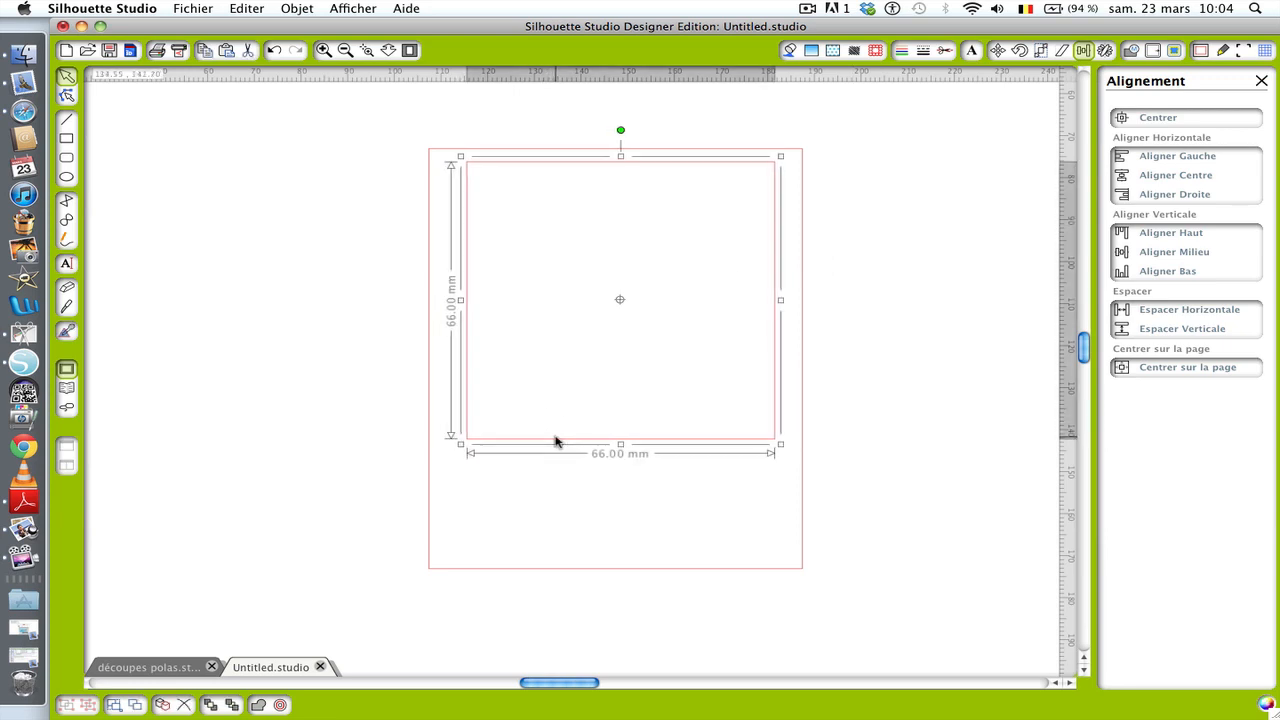
pyautogui.press('Left')
pyautogui.press('Left')
pyautogui.press('Left')
pyautogui.press('Left')
pyautogui.press('Left')
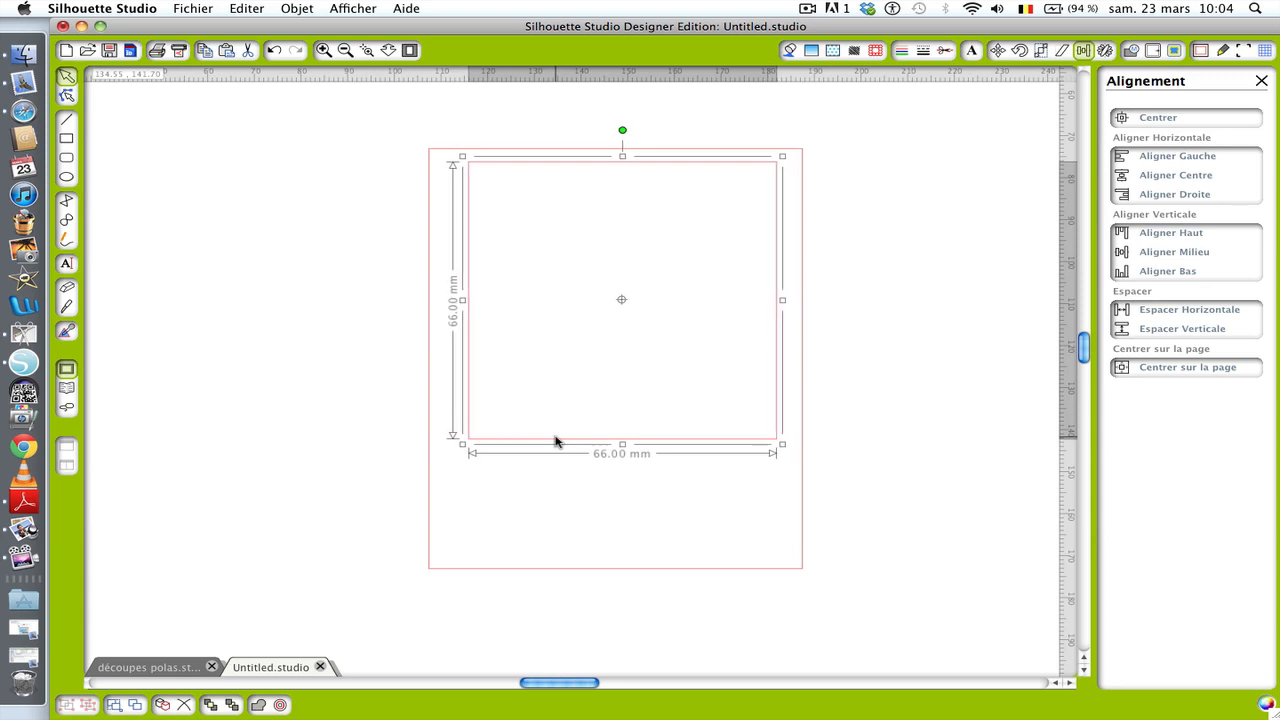
# Realign both rectangles on their horizontal centre and clear the selection.
pyautogui.keyDown('shift'); pyautogui.click(555, 572); pyautogui.keyUp('shift')
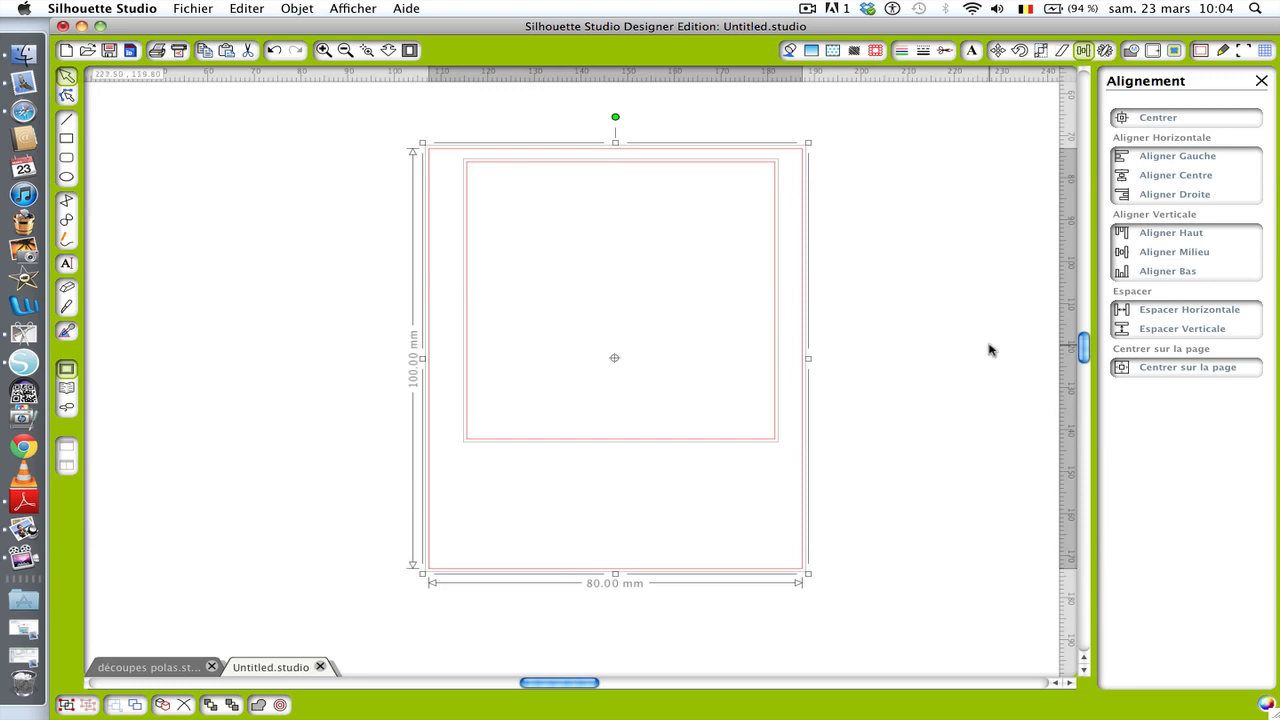
pyautogui.click(1193, 179)
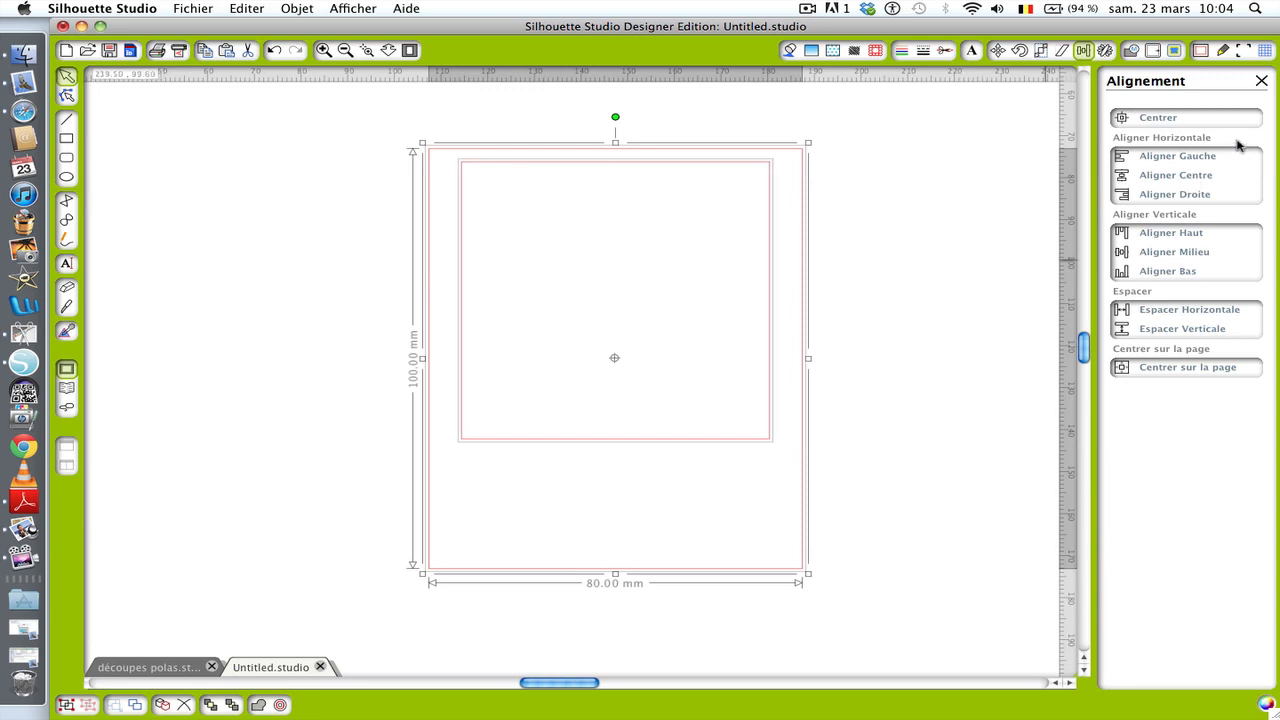
pyautogui.click(957, 252)
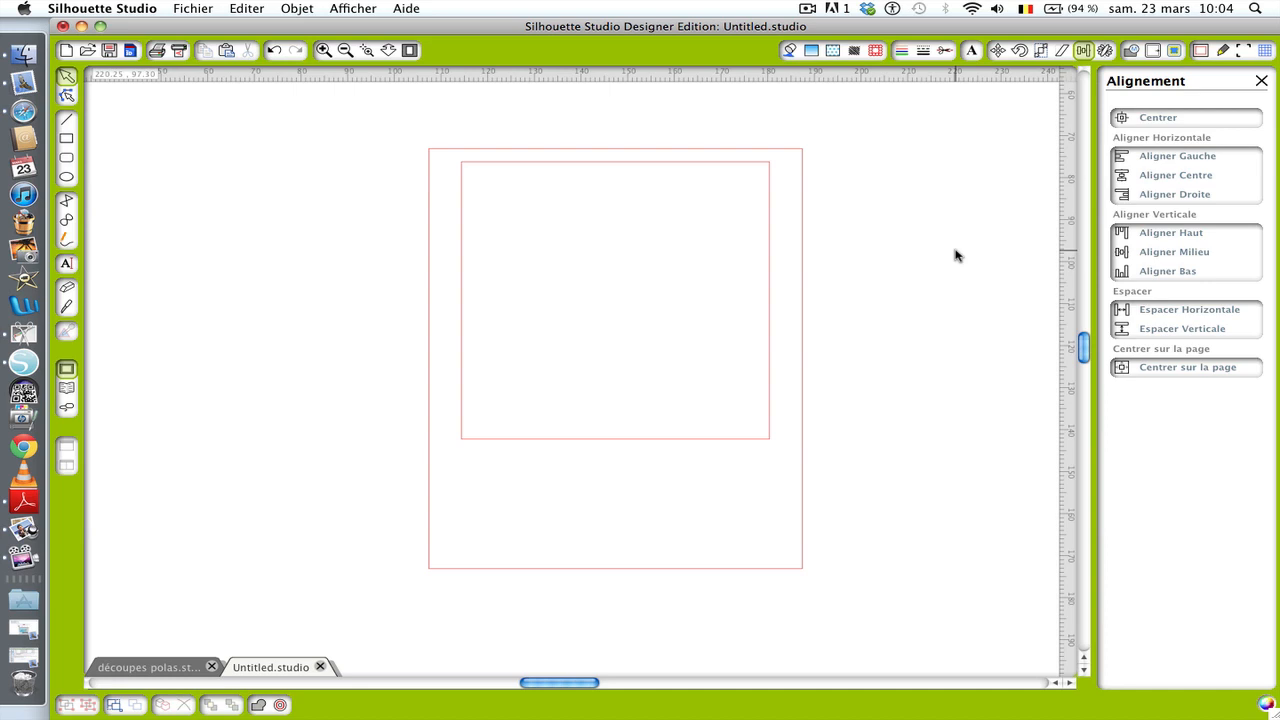
# Nudge the inner 66 mm square down inside the outer rectangle until its upper margin roughly matches its side margins, and deselect it.
pyautogui.click(690, 440)
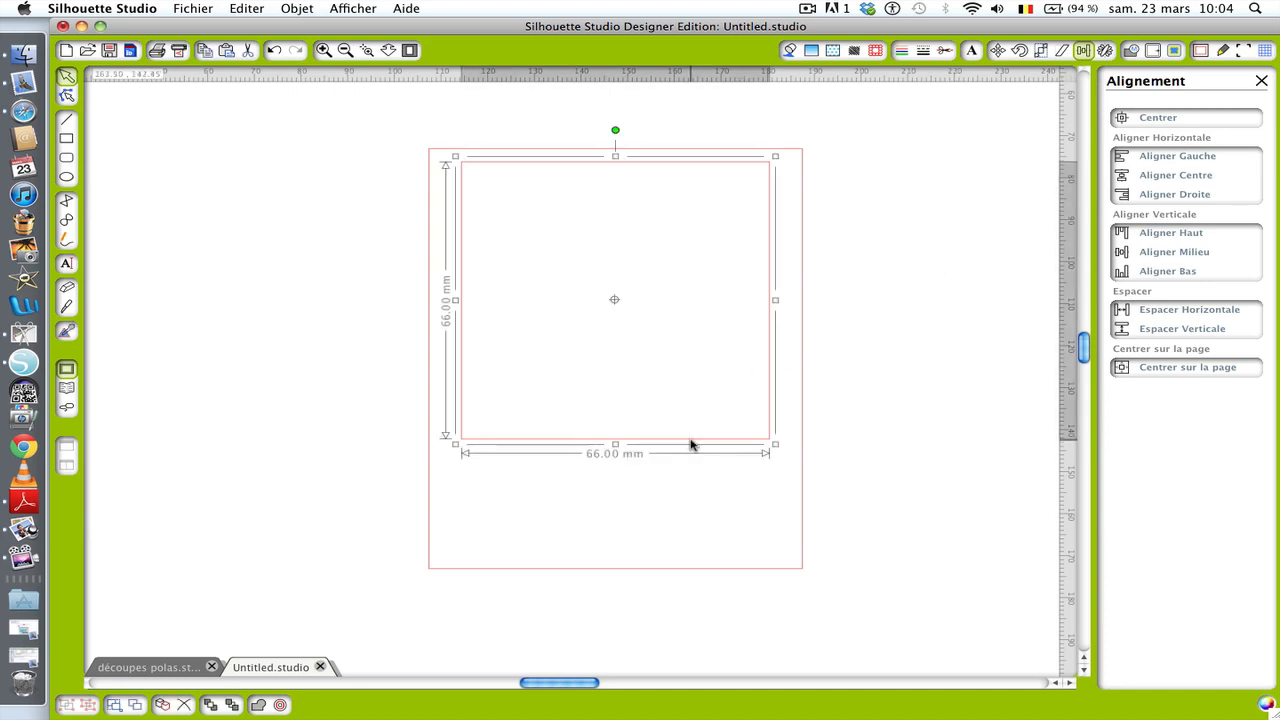
pyautogui.press('Down')
pyautogui.press('Down')
pyautogui.press('Down')
pyautogui.press('Down')
pyautogui.press('Down')
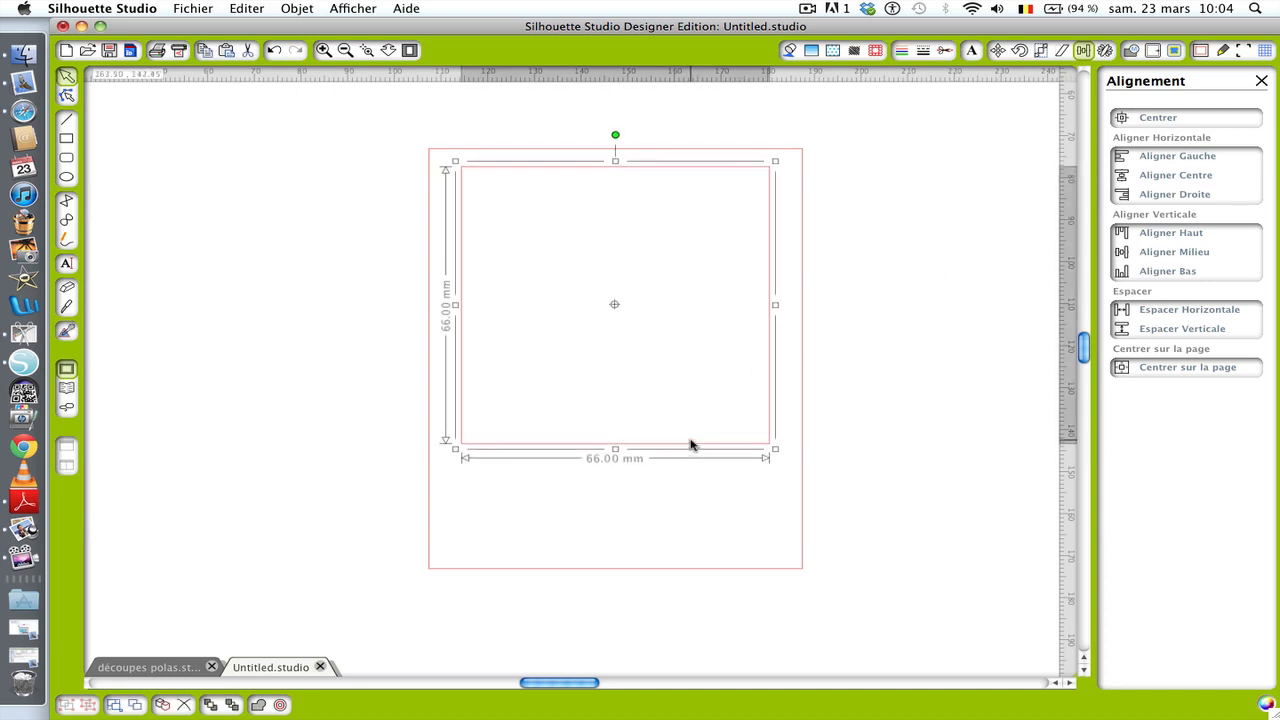
pyautogui.press('Down')
pyautogui.press('Down')
pyautogui.press('Down')
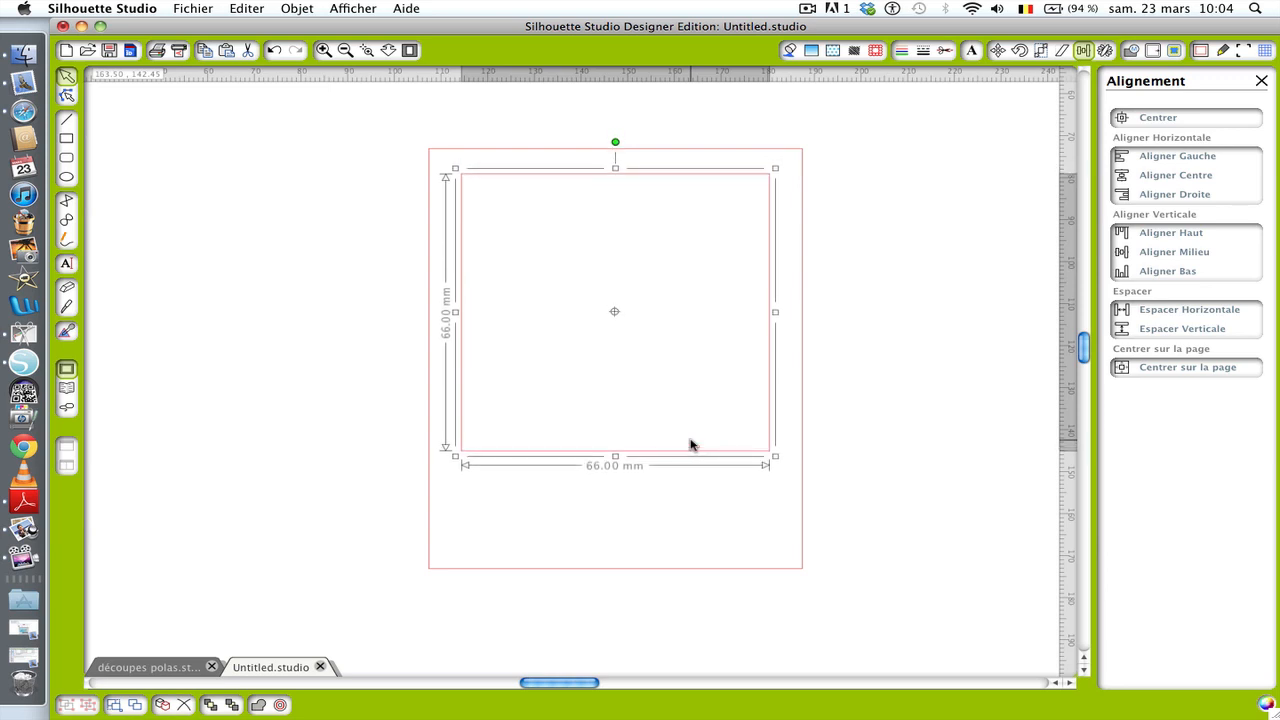
pyautogui.press('Down')
pyautogui.press('Down')
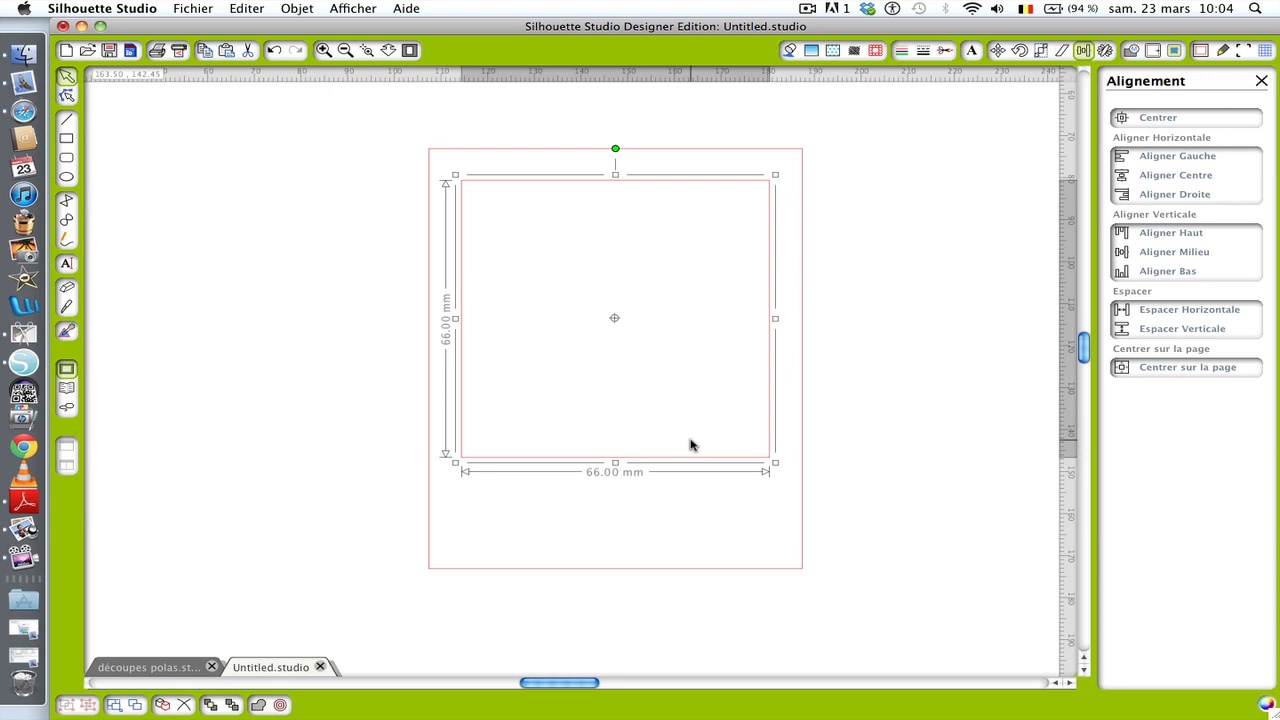
pyautogui.click(915, 393)
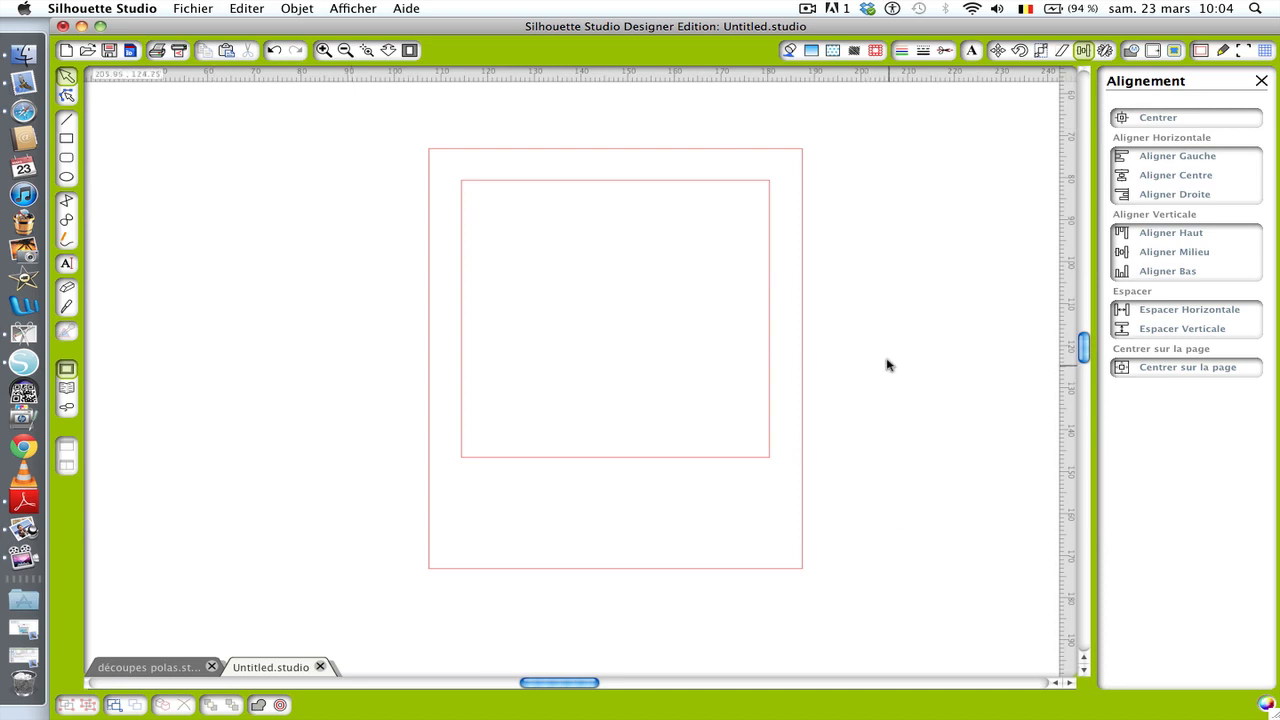
# Check the cut lines of both rectangles in the cut style settings and return to the page settings.
pyautogui.click(944, 52)
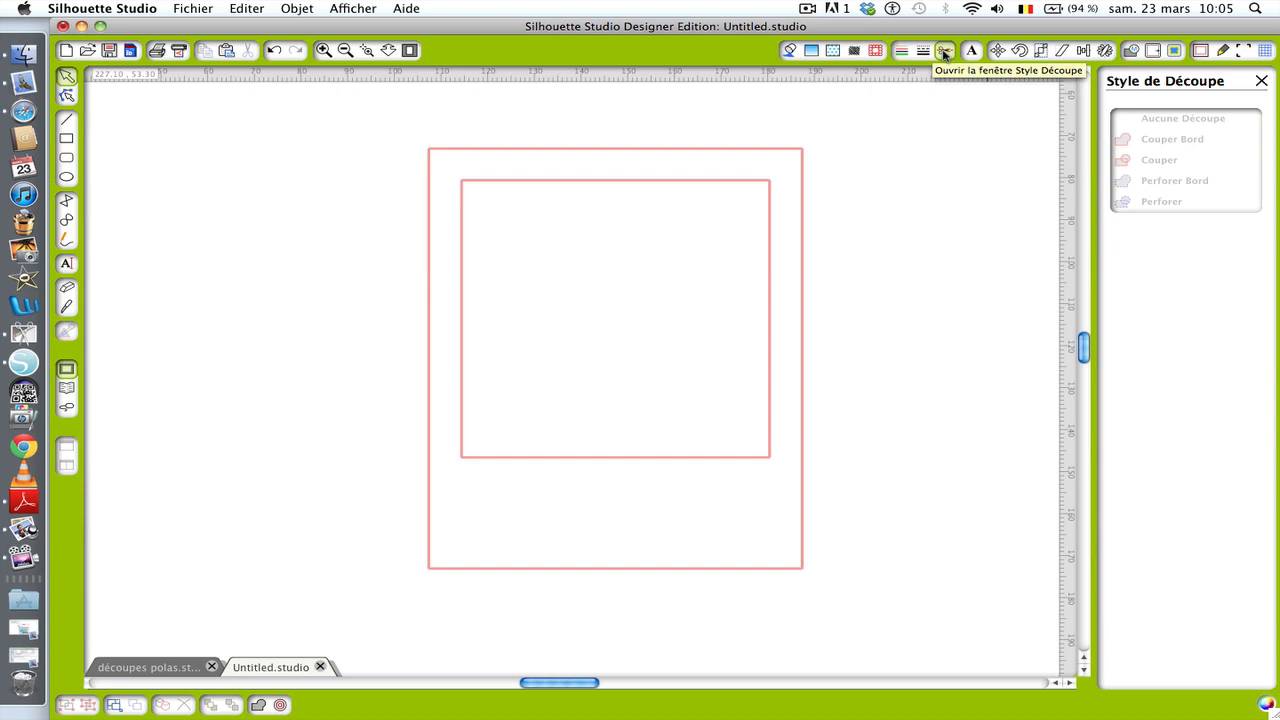
pyautogui.click(1199, 52)
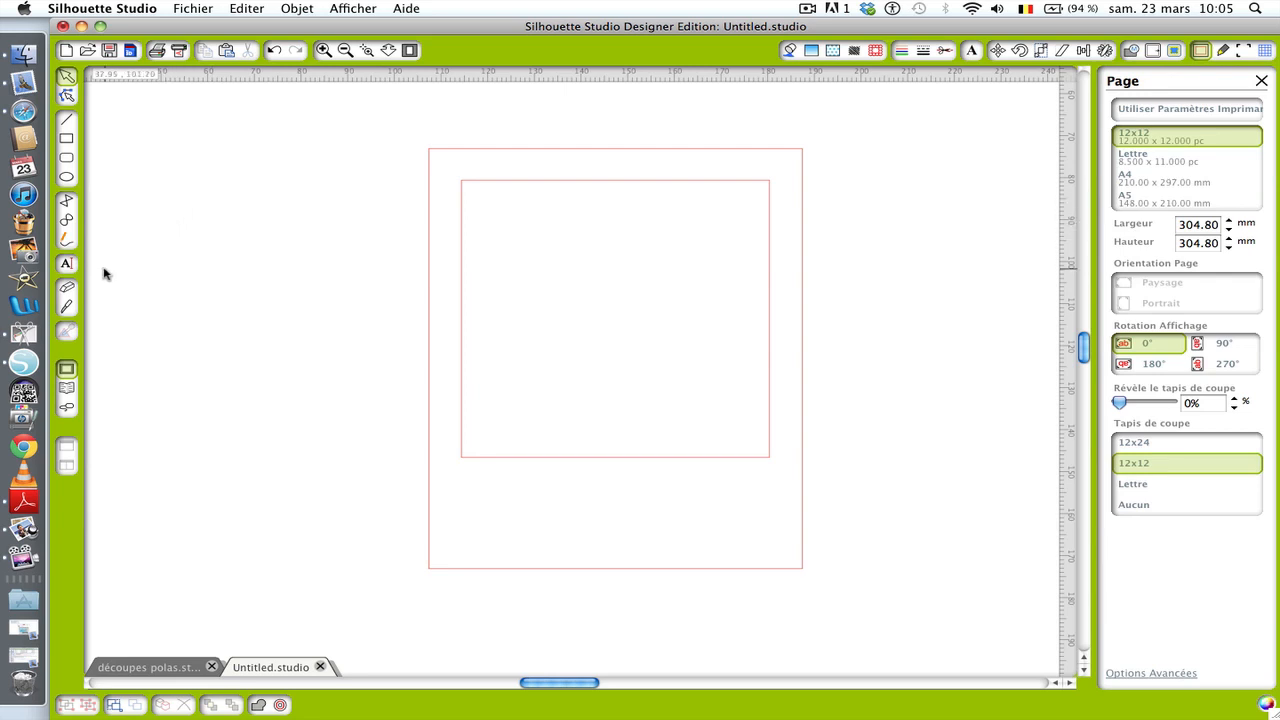
# Add the text "amour" in 36 pt Arial in the empty area beside the frame.
pyautogui.click(67, 266)
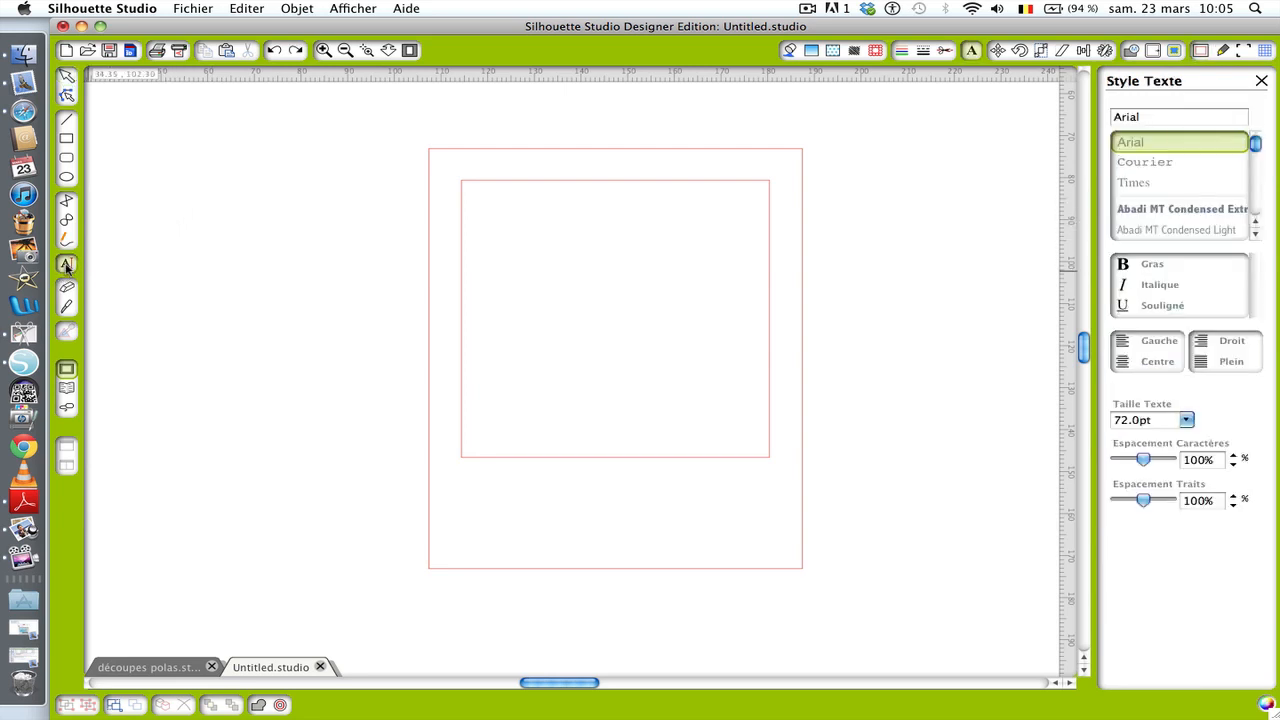
pyautogui.click(141, 222)
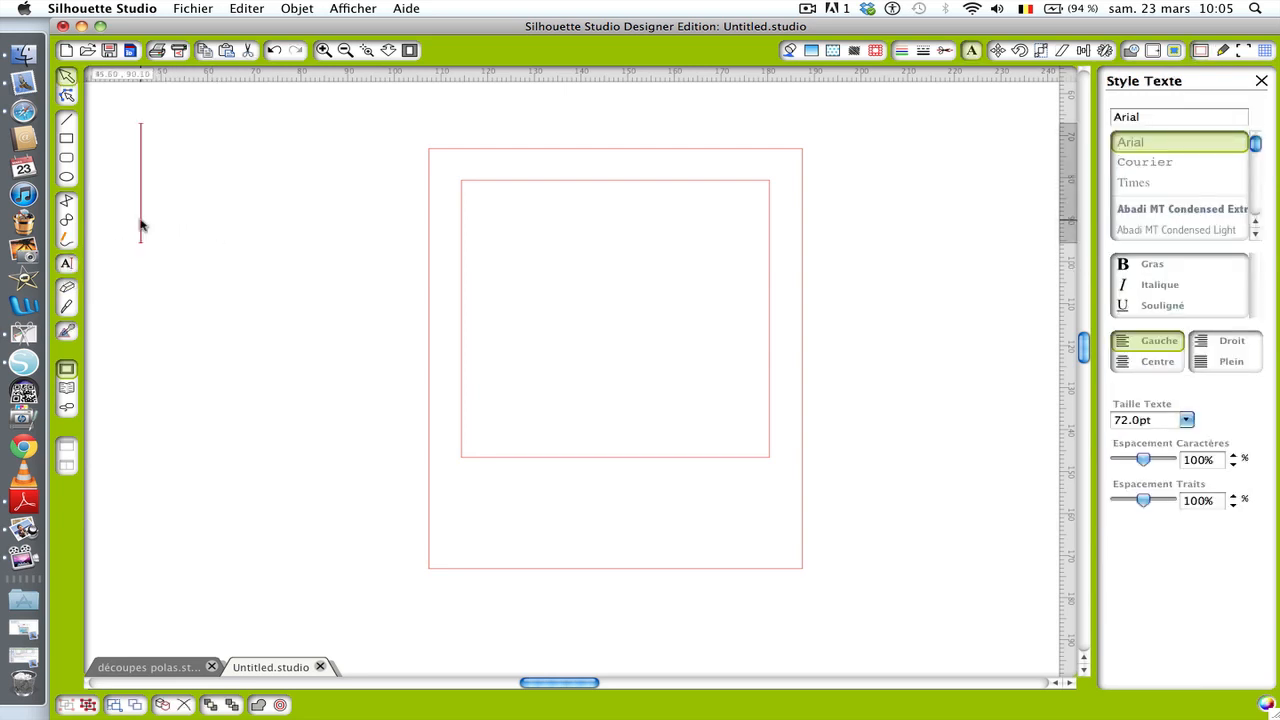
pyautogui.click(1187, 421)
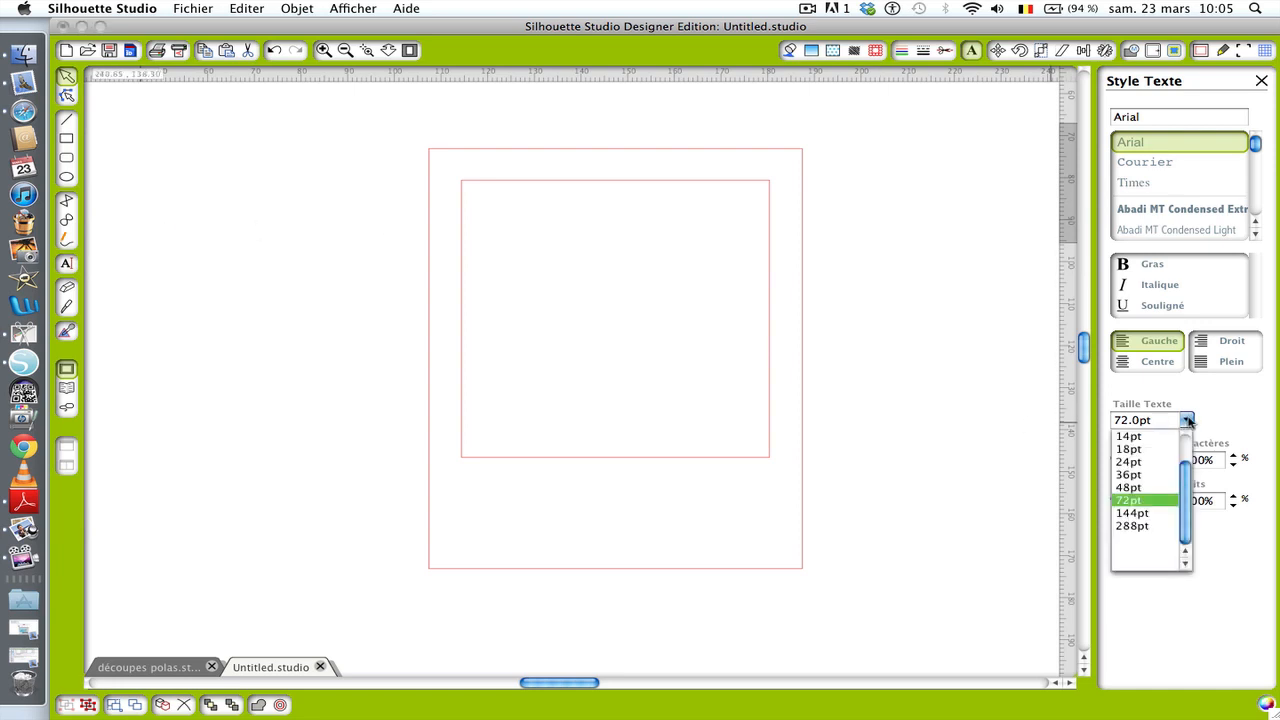
pyautogui.click(1125, 475)
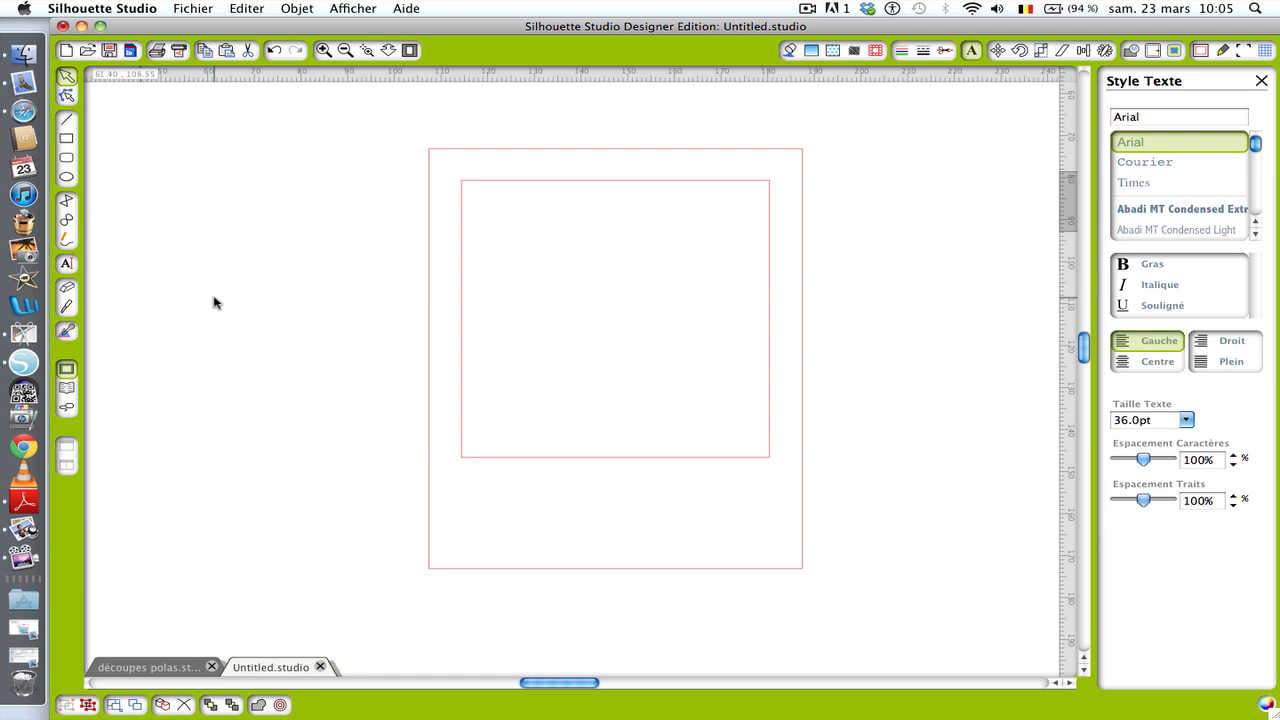
pyautogui.write('amou')
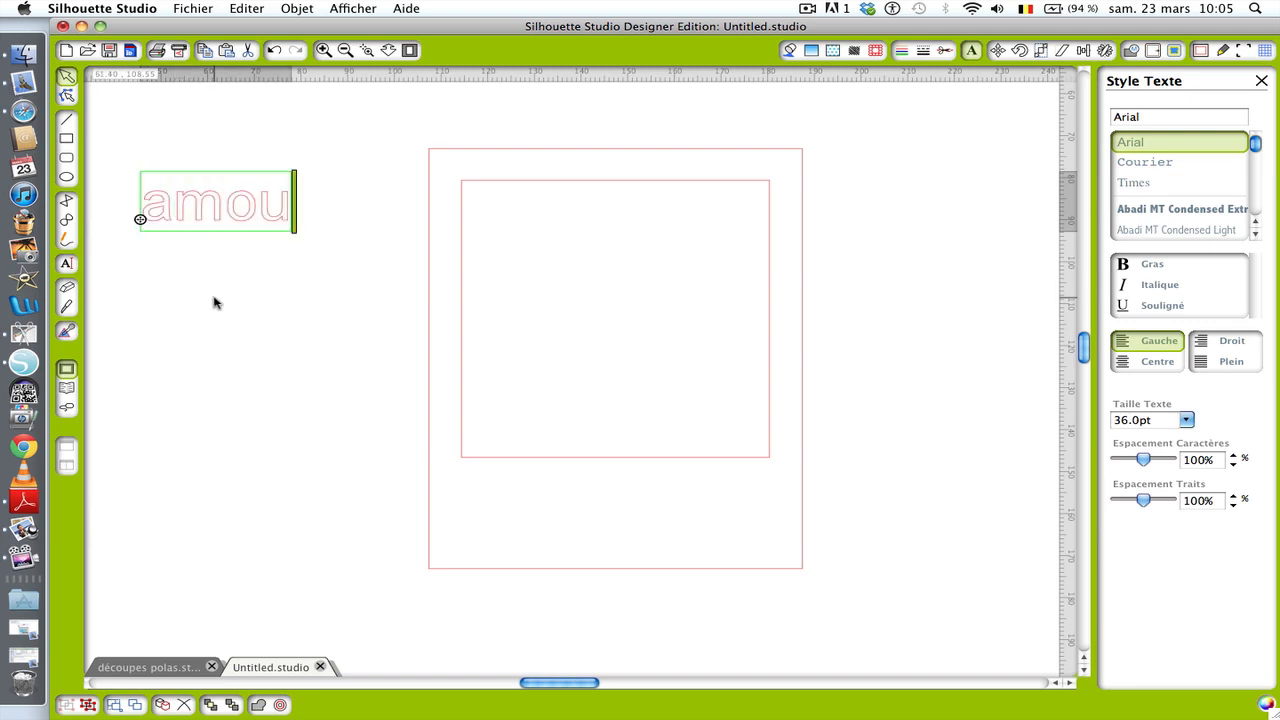
pyautogui.write('r')
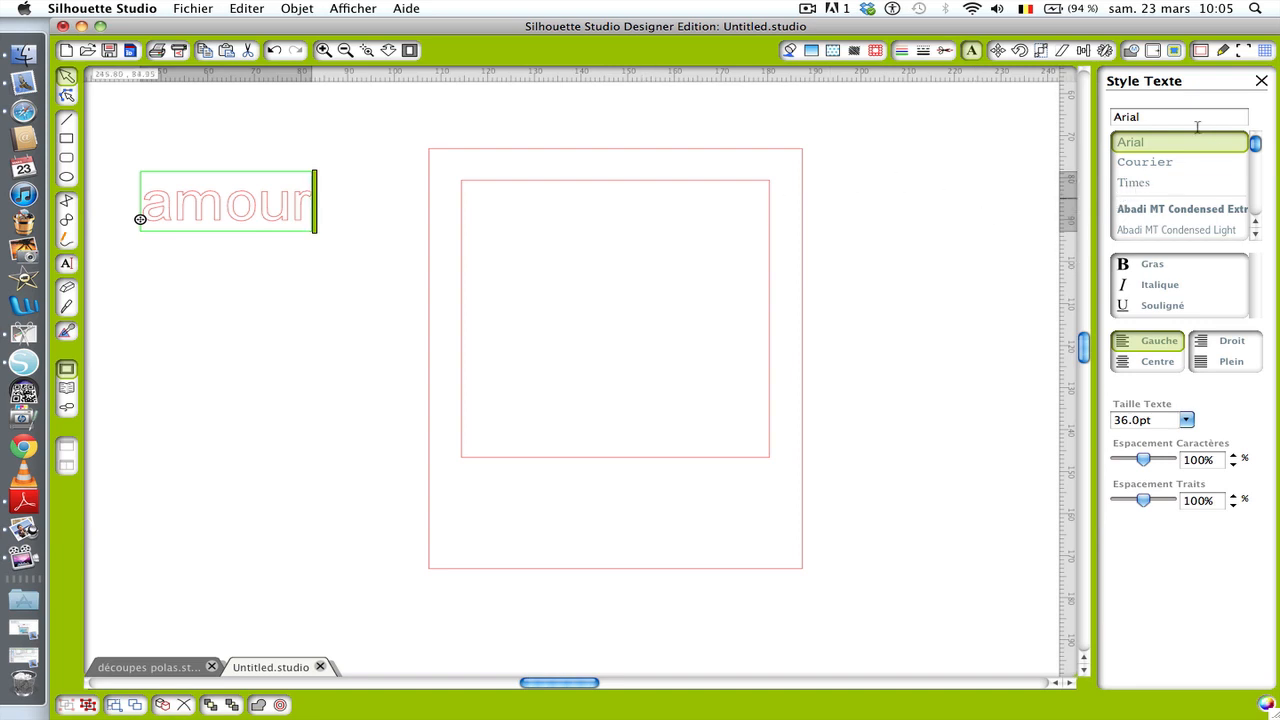
# Try to switch the font of "amour" to Lobster 1.4 without selecting its letters.
pyautogui.scroll(-6, 1160, 165)
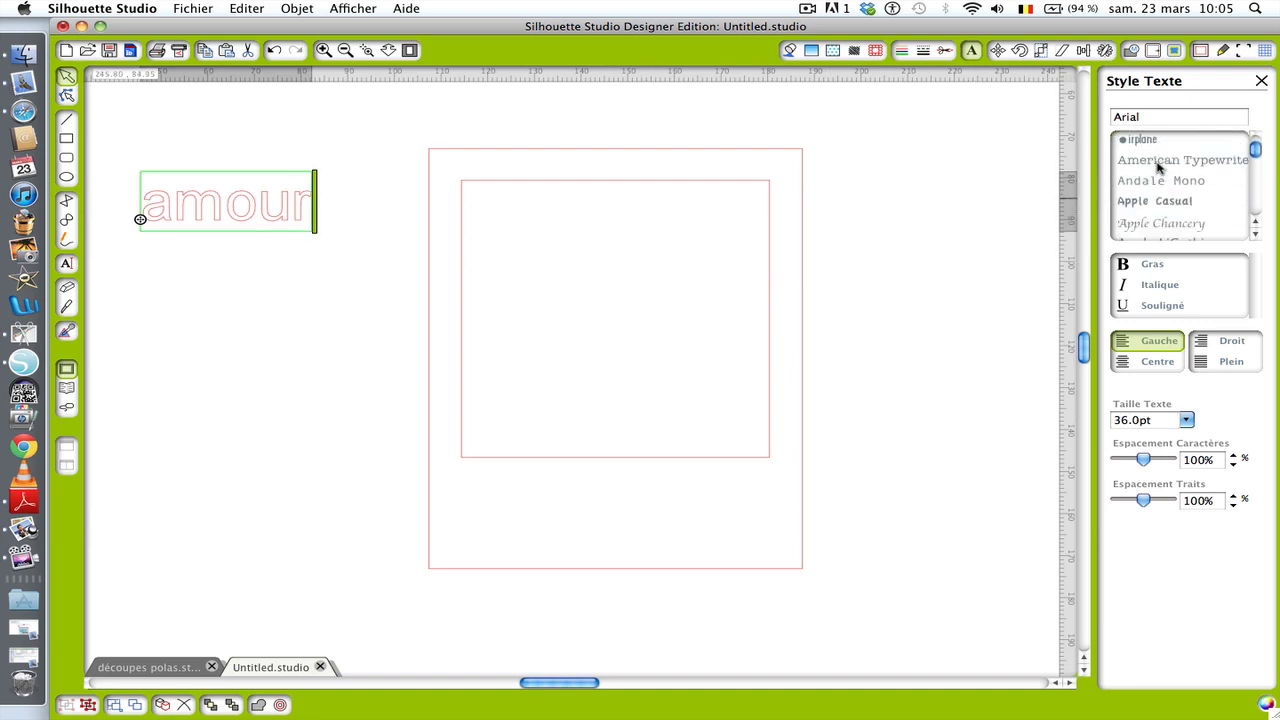
pyautogui.scroll(-8, 1158, 167)
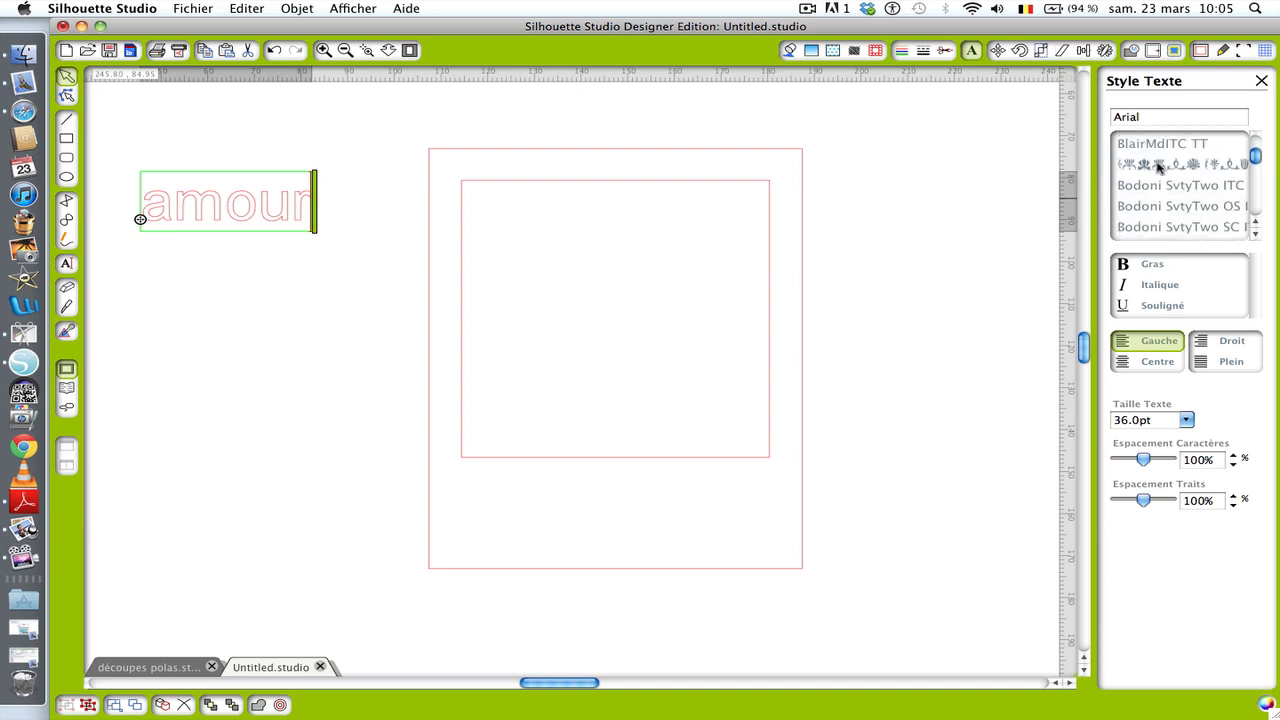
pyautogui.scroll(-8, 1158, 167)
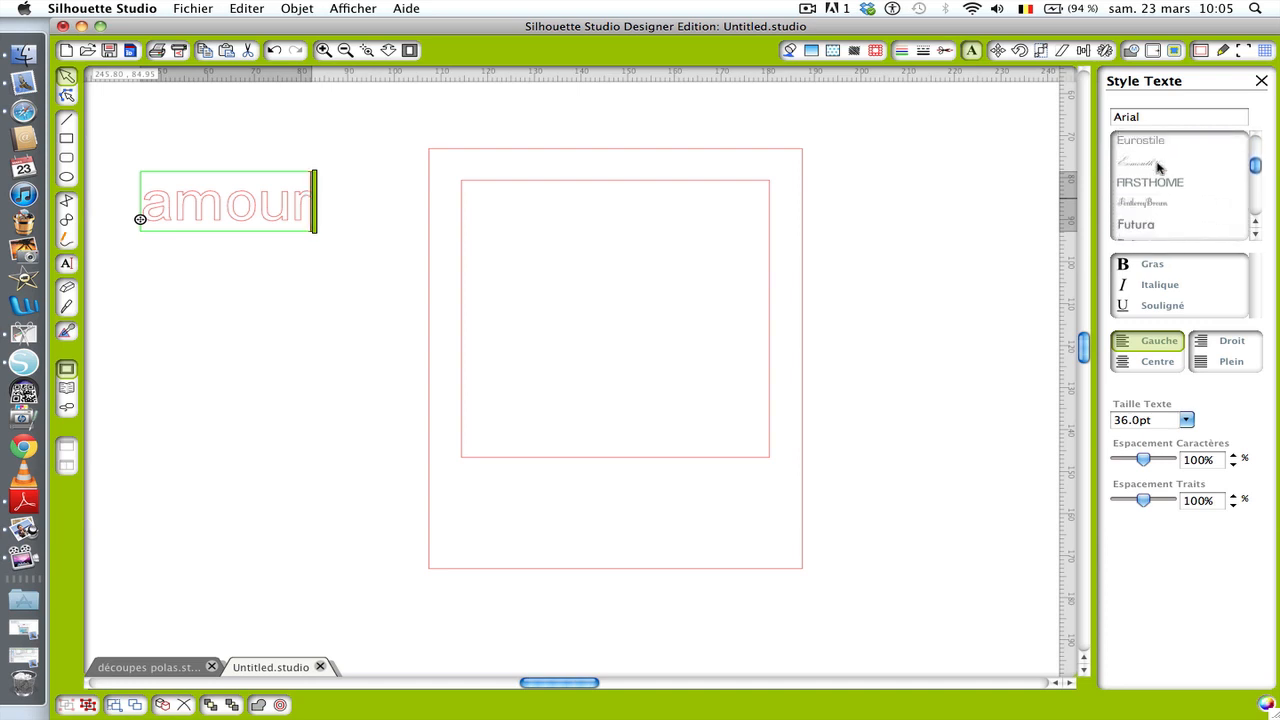
pyautogui.scroll(-8, 1158, 167)
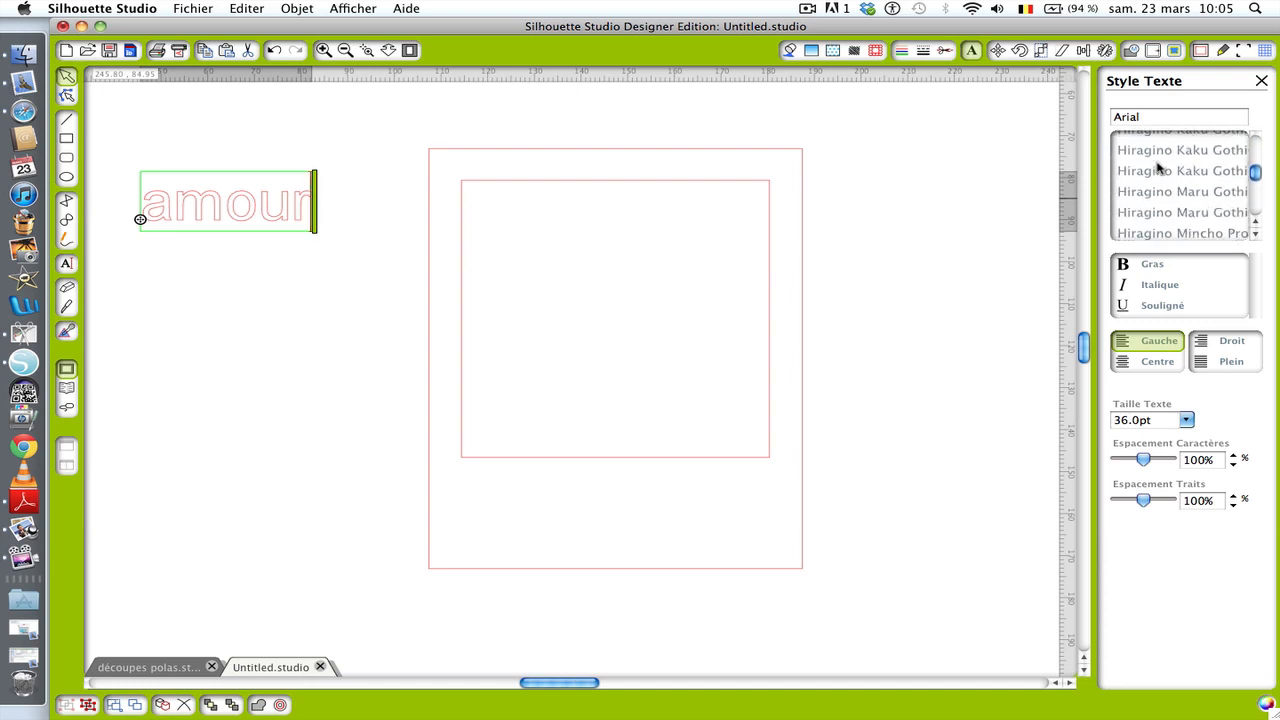
pyautogui.scroll(-8, 1158, 167)
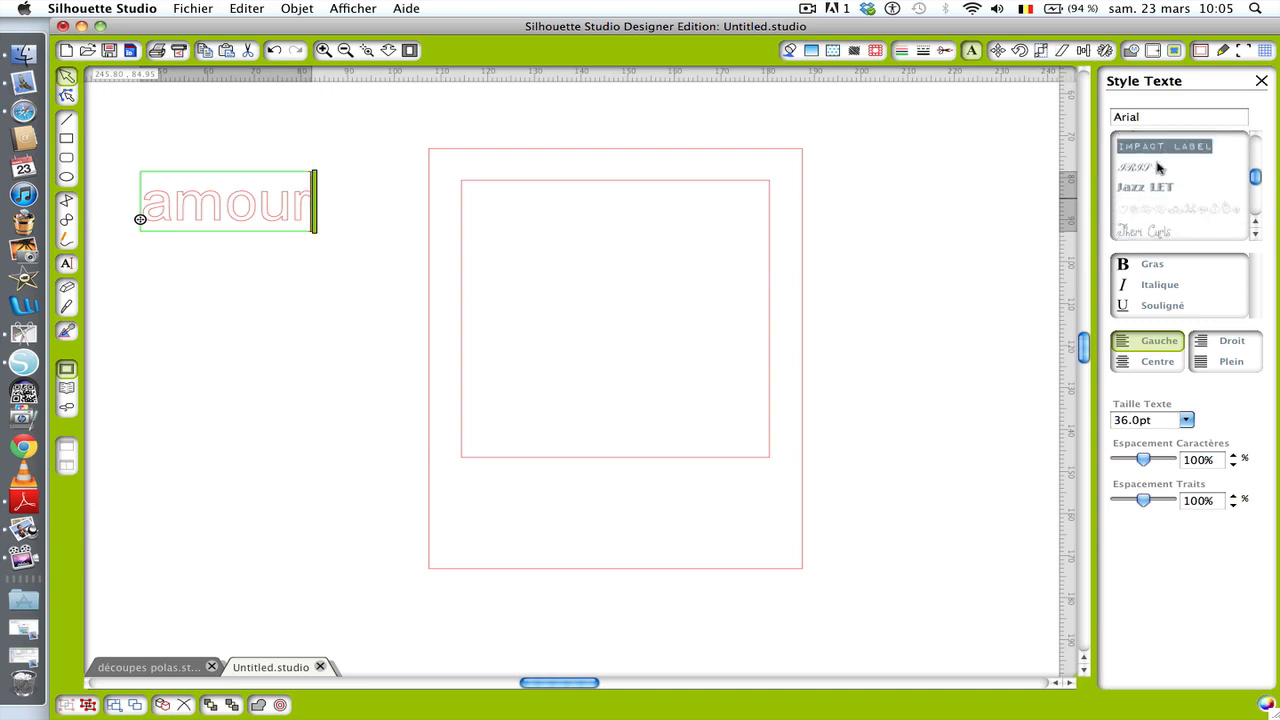
pyautogui.scroll(-8, 1158, 167)
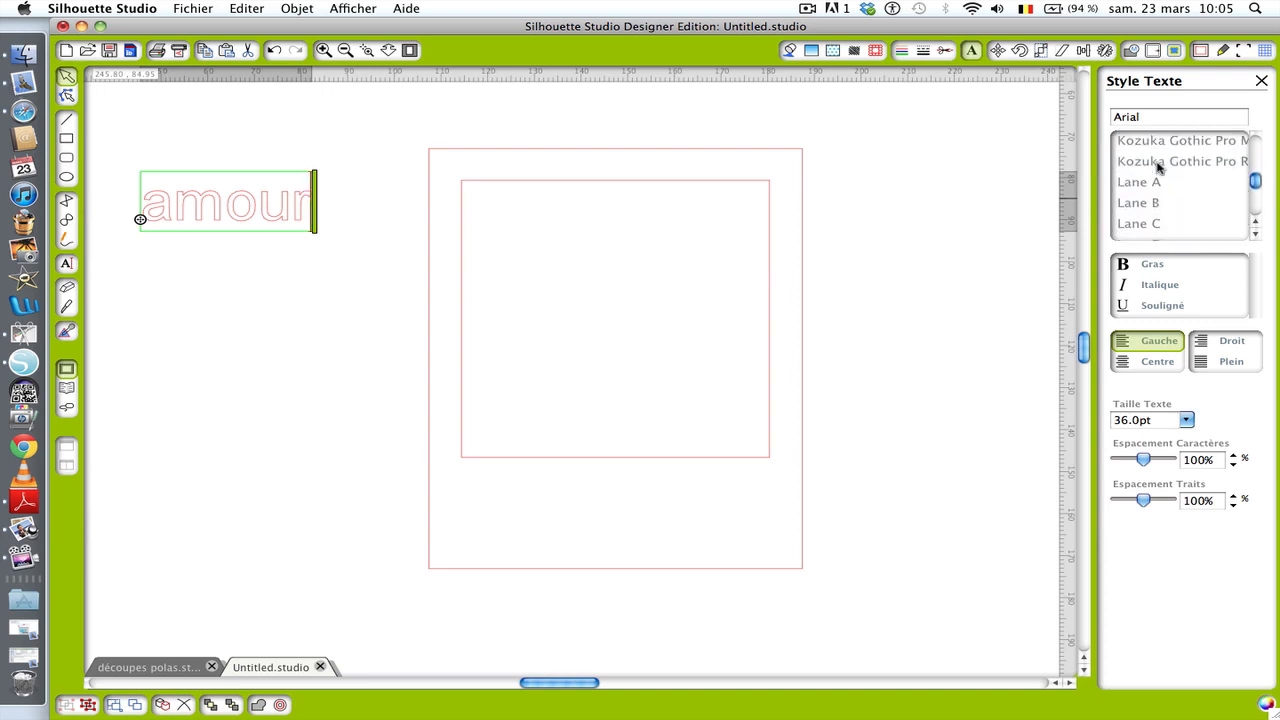
pyautogui.scroll(-8, 1158, 167)
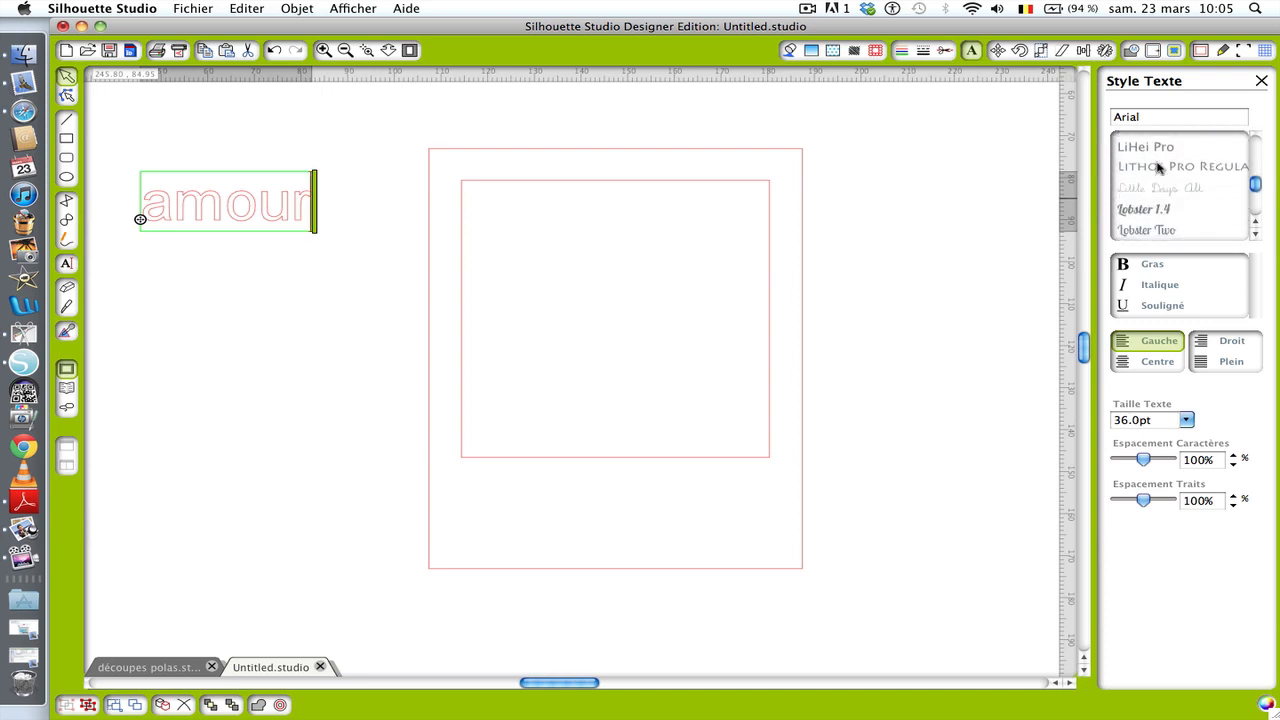
pyautogui.scroll(-2, 1158, 167)
pyautogui.scroll(-1, 1158, 167)
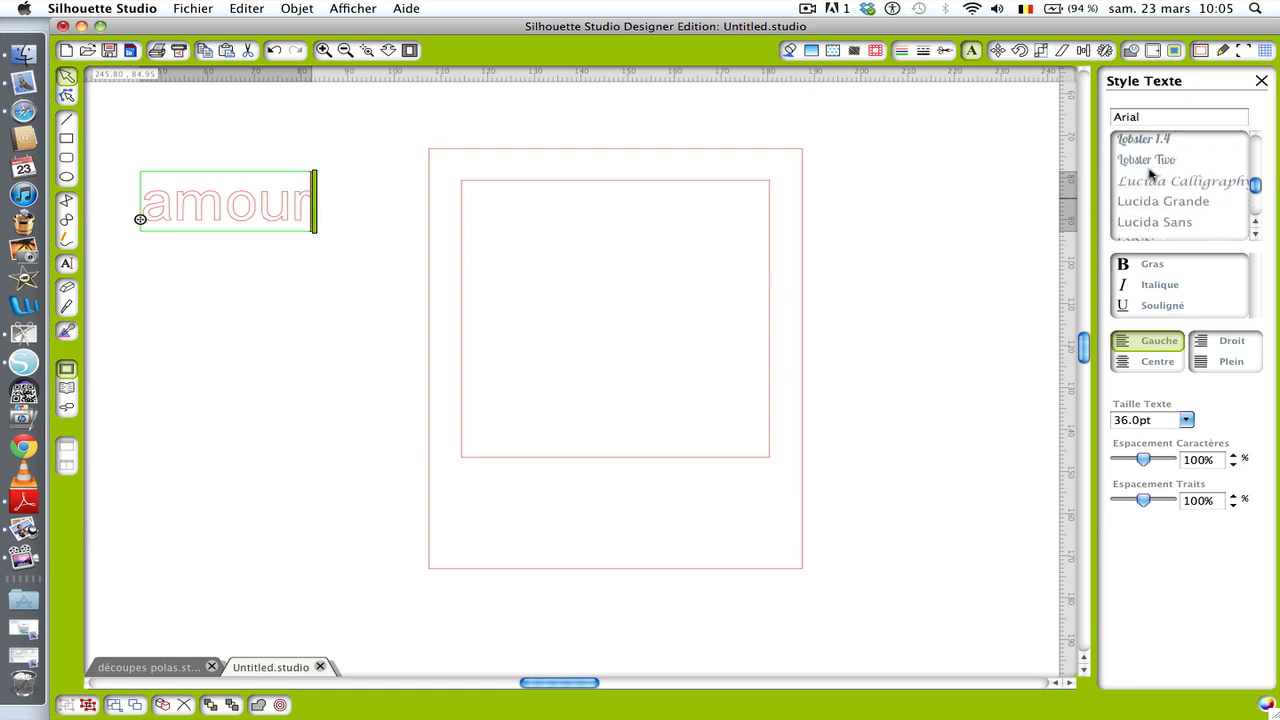
pyautogui.click(1150, 139)
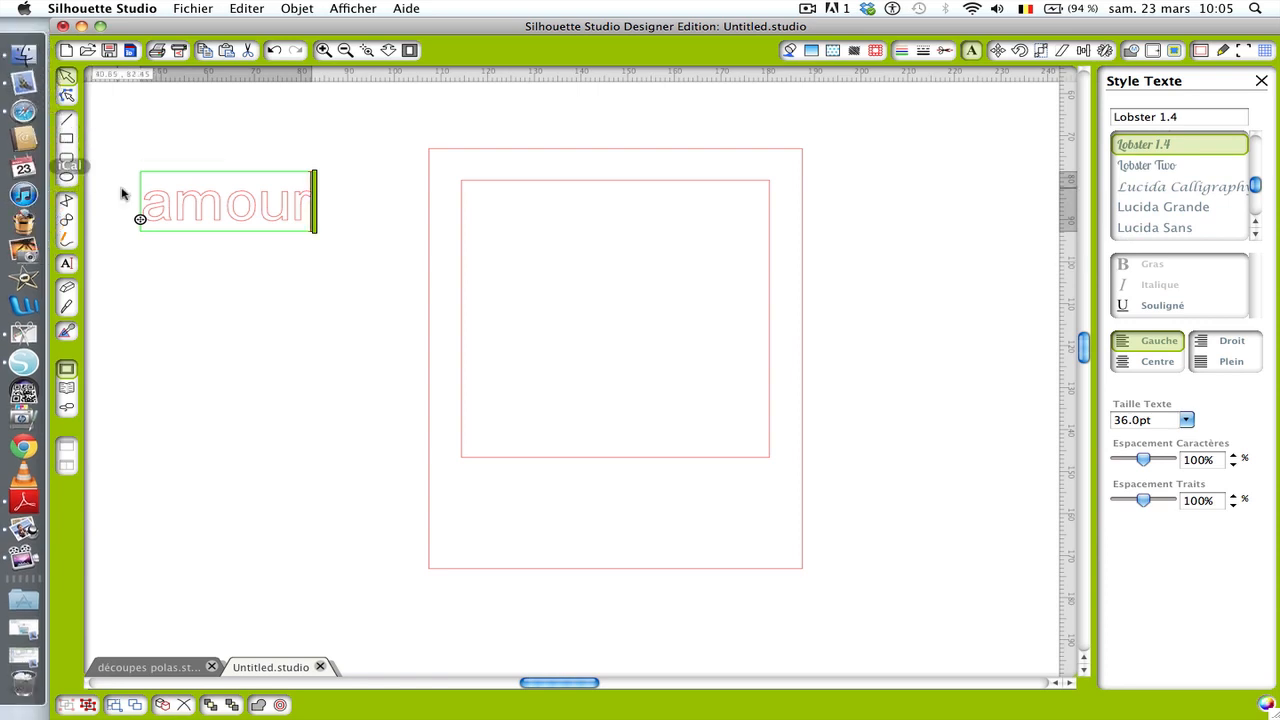
# Select all the letters of "amour", apply the Lobster 1.4 font and finish editing the text.
pyautogui.click(150, 203)
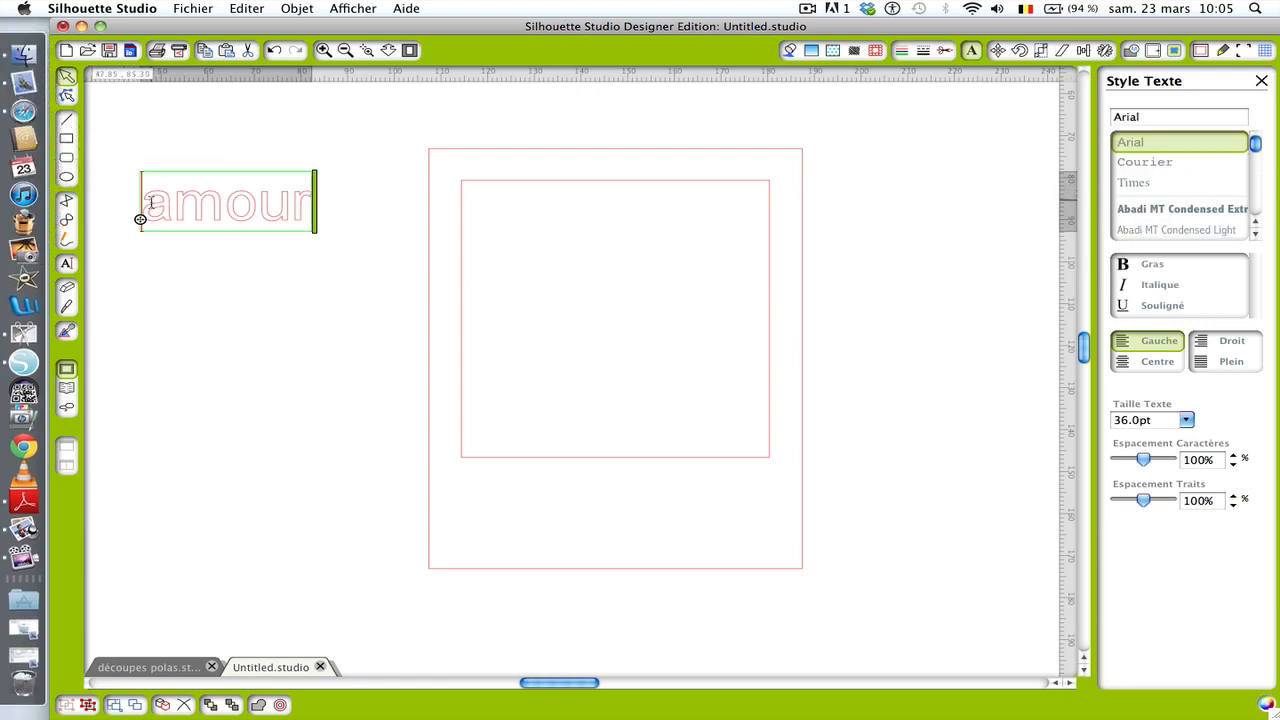
pyautogui.moveTo(150, 203); pyautogui.dragTo(334, 208)
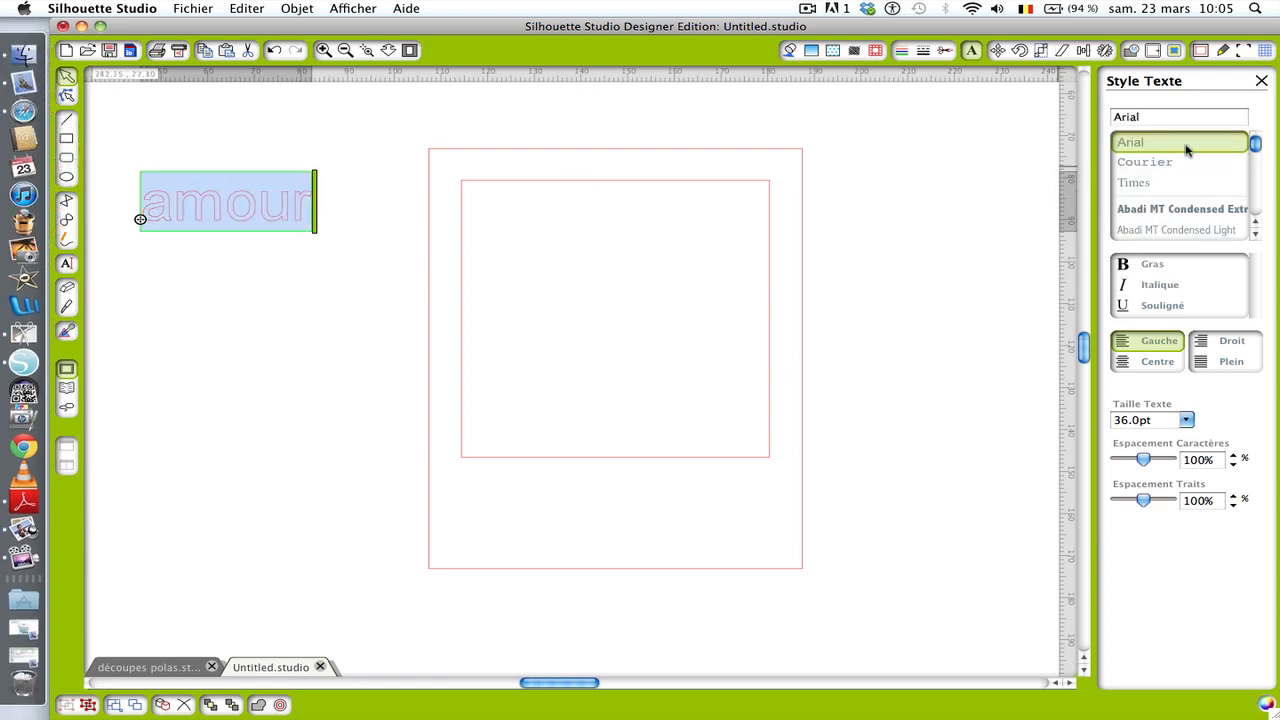
pyautogui.scroll(-5, 1209, 185)
pyautogui.scroll(-15, 1209, 185)
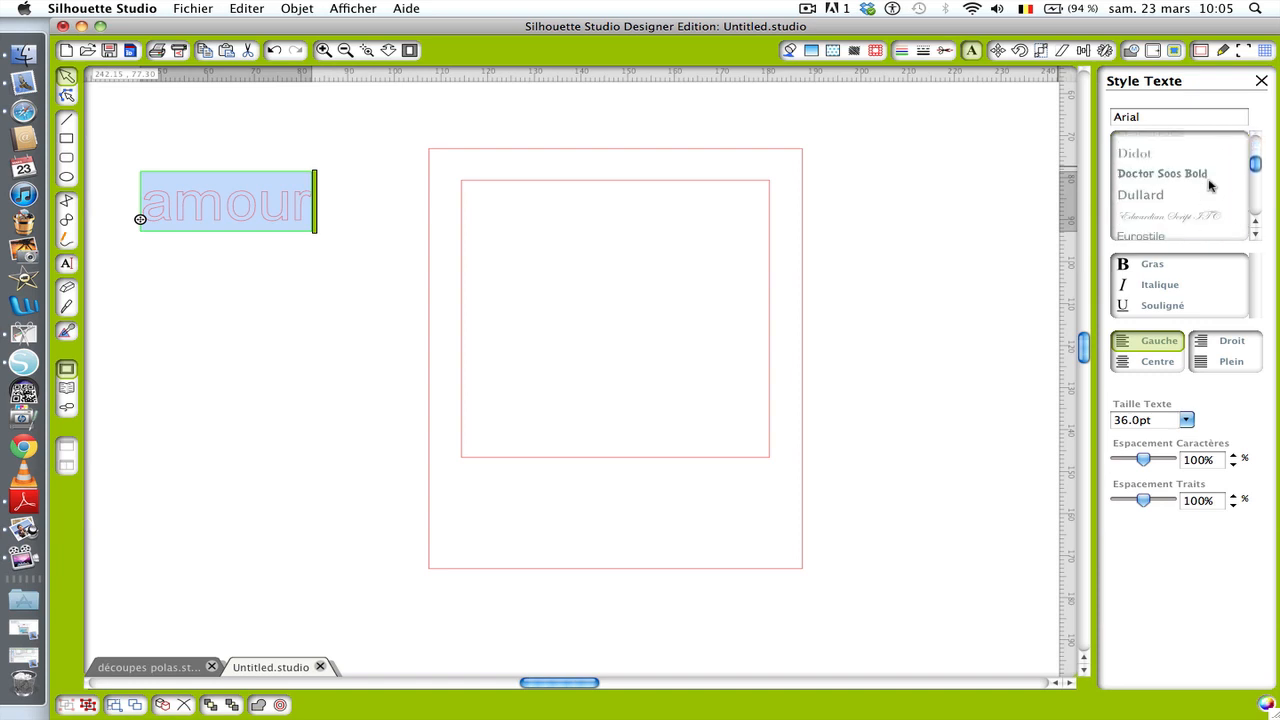
pyautogui.scroll(2, 1209, 185)
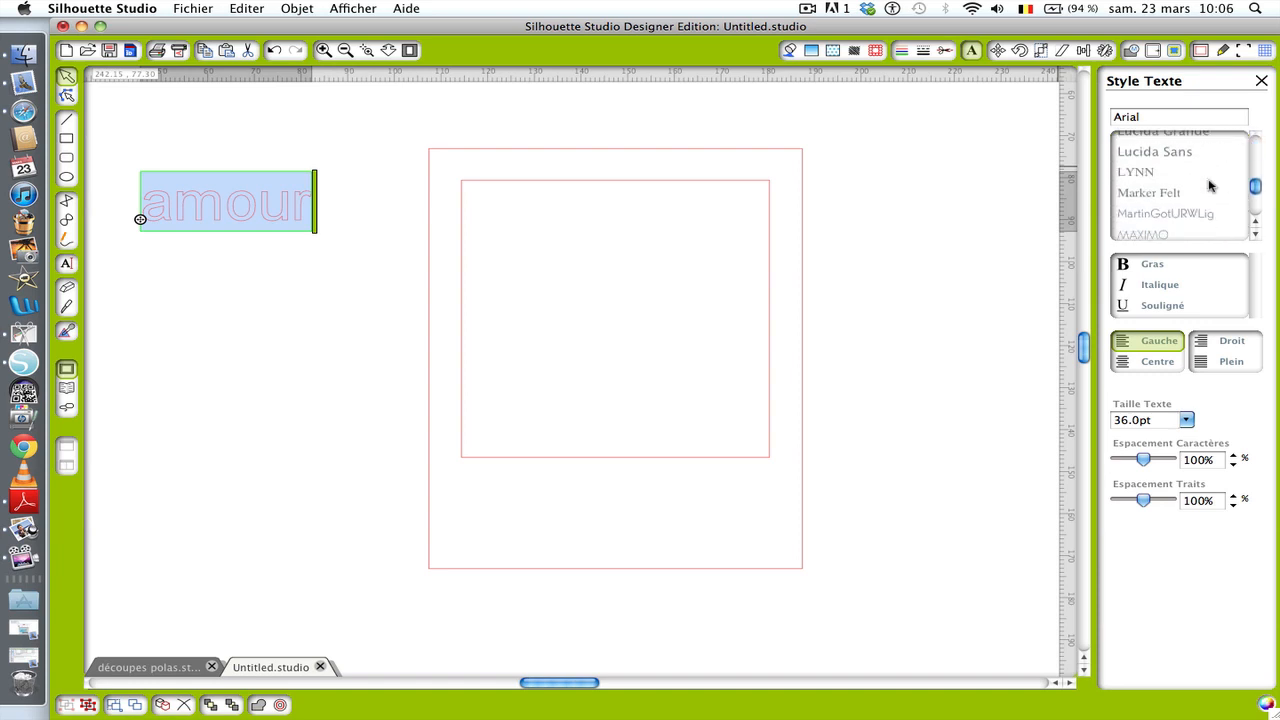
pyautogui.scroll(1, 1209, 185)
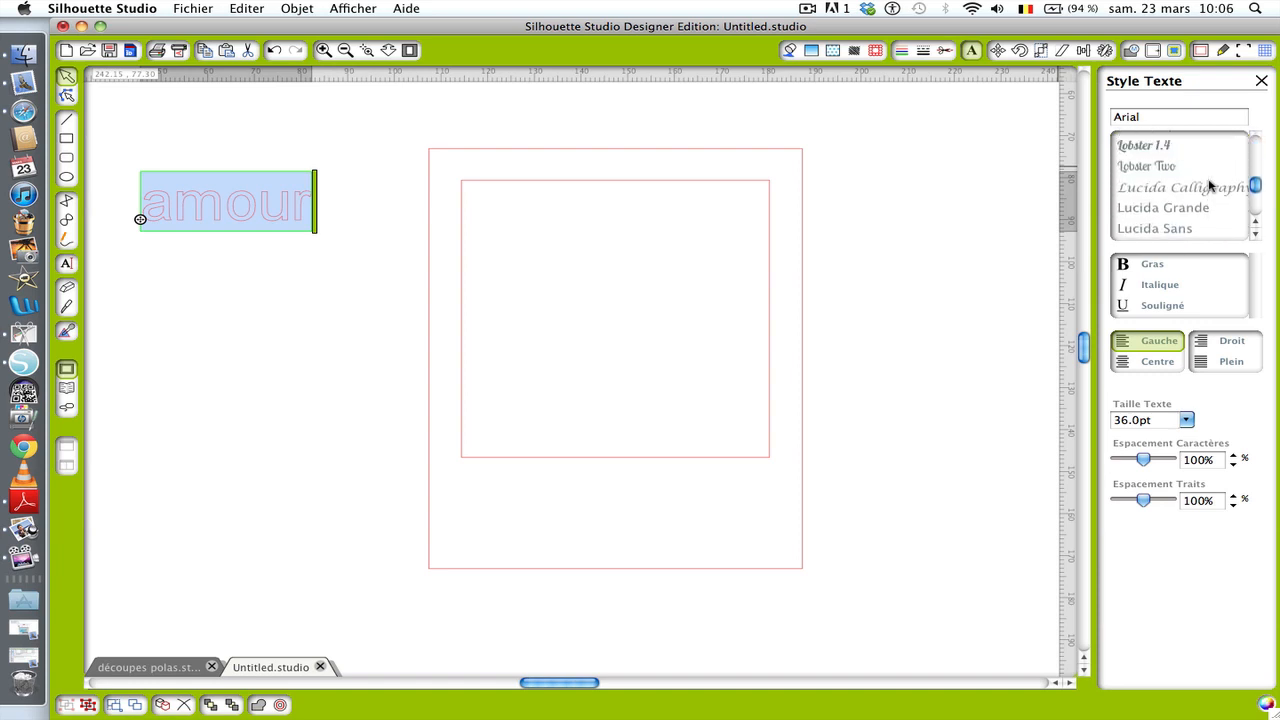
pyautogui.click(1156, 146)
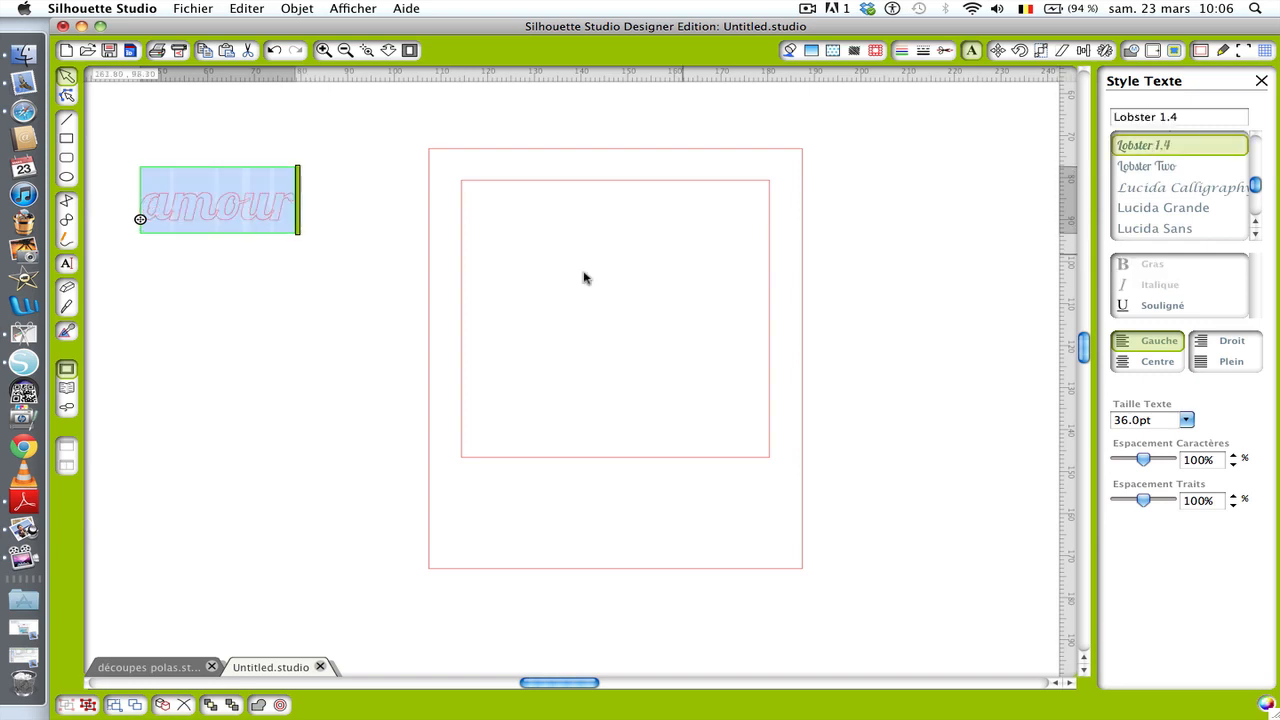
pyautogui.click(318, 341)
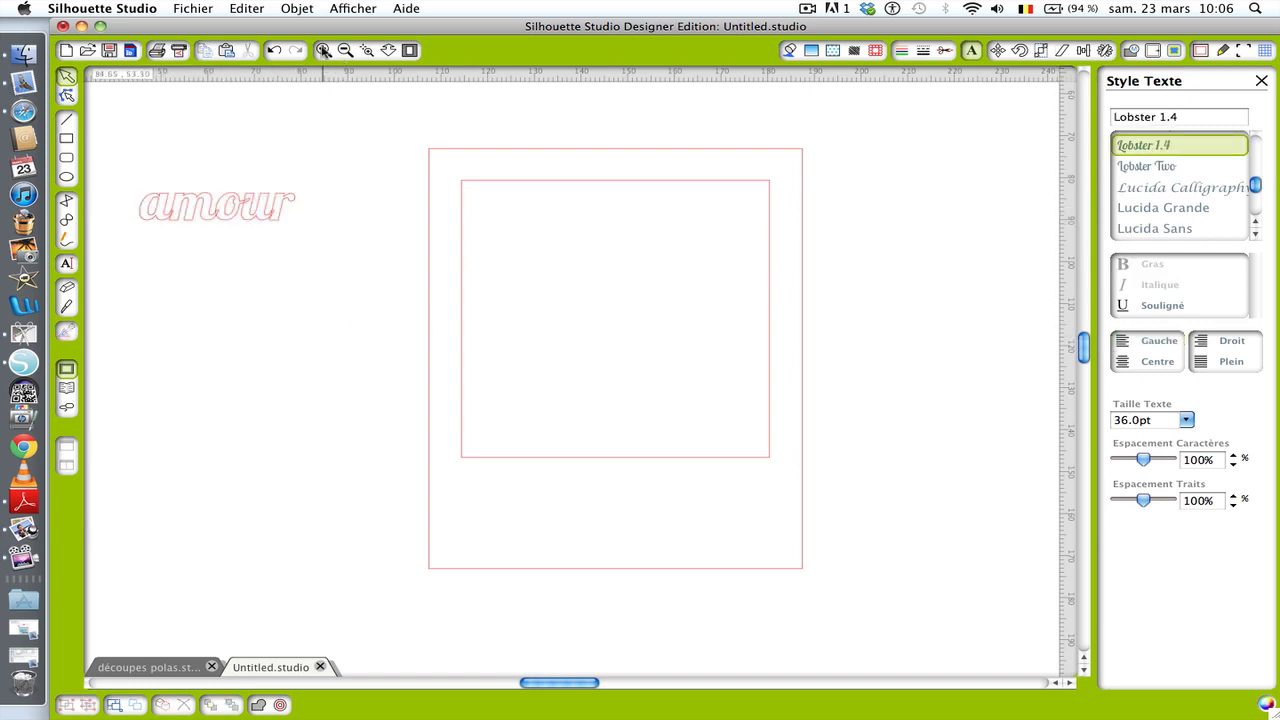
# Examine the cut lines where the letters of "amour" overlap, using the cut style settings, and return to the page settings.
pyautogui.click(323, 50)
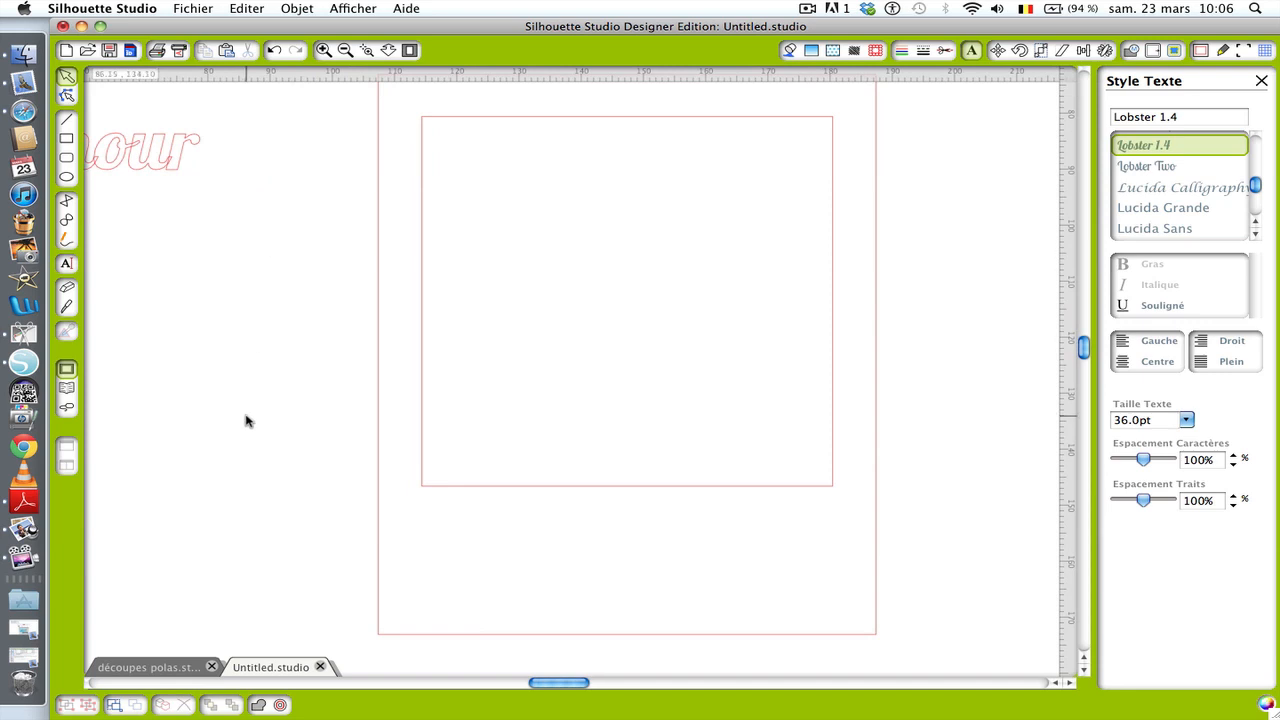
pyautogui.hscroll(-3, 245, 420)
pyautogui.hscroll(-2, 245, 420)
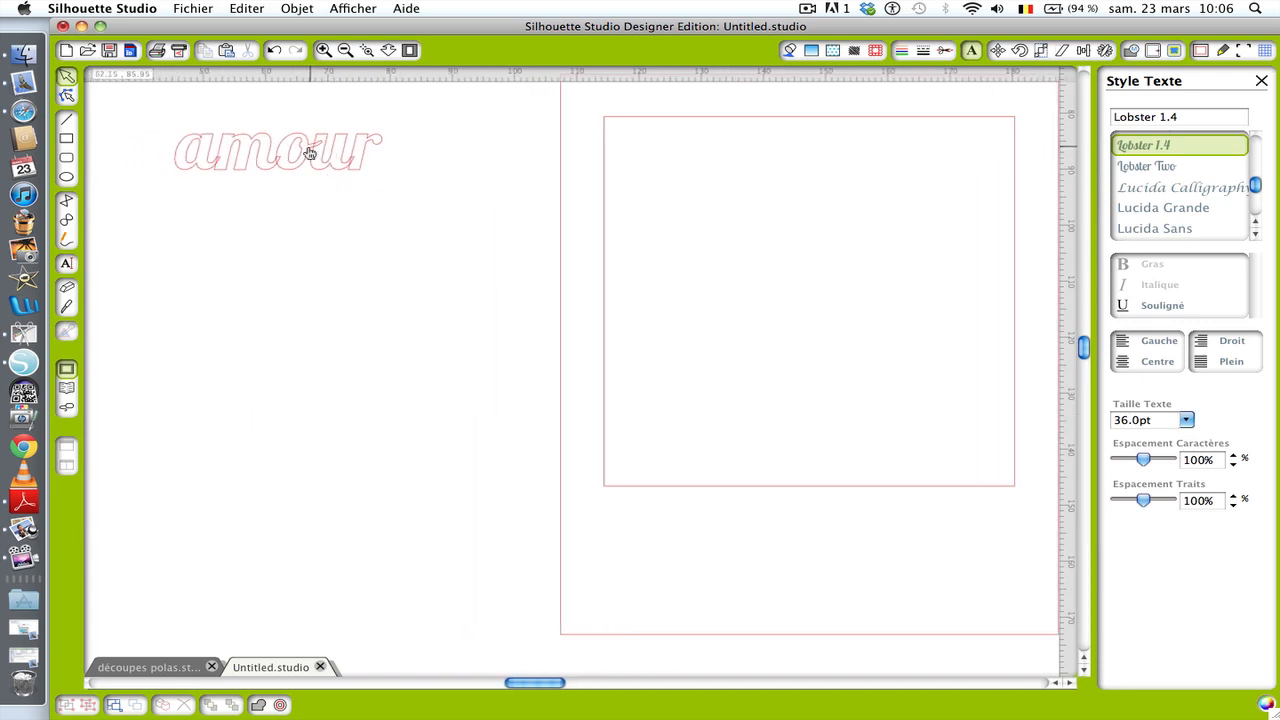
pyautogui.click(945, 50)
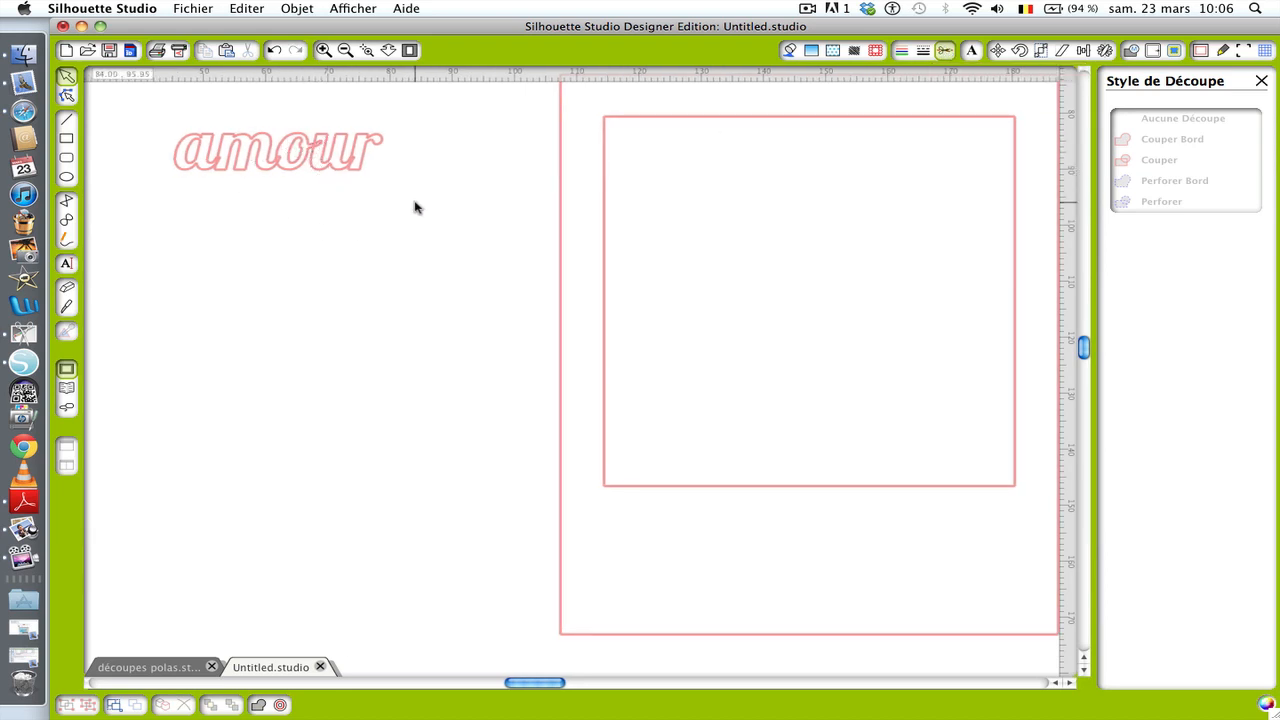
pyautogui.click(1200, 52)
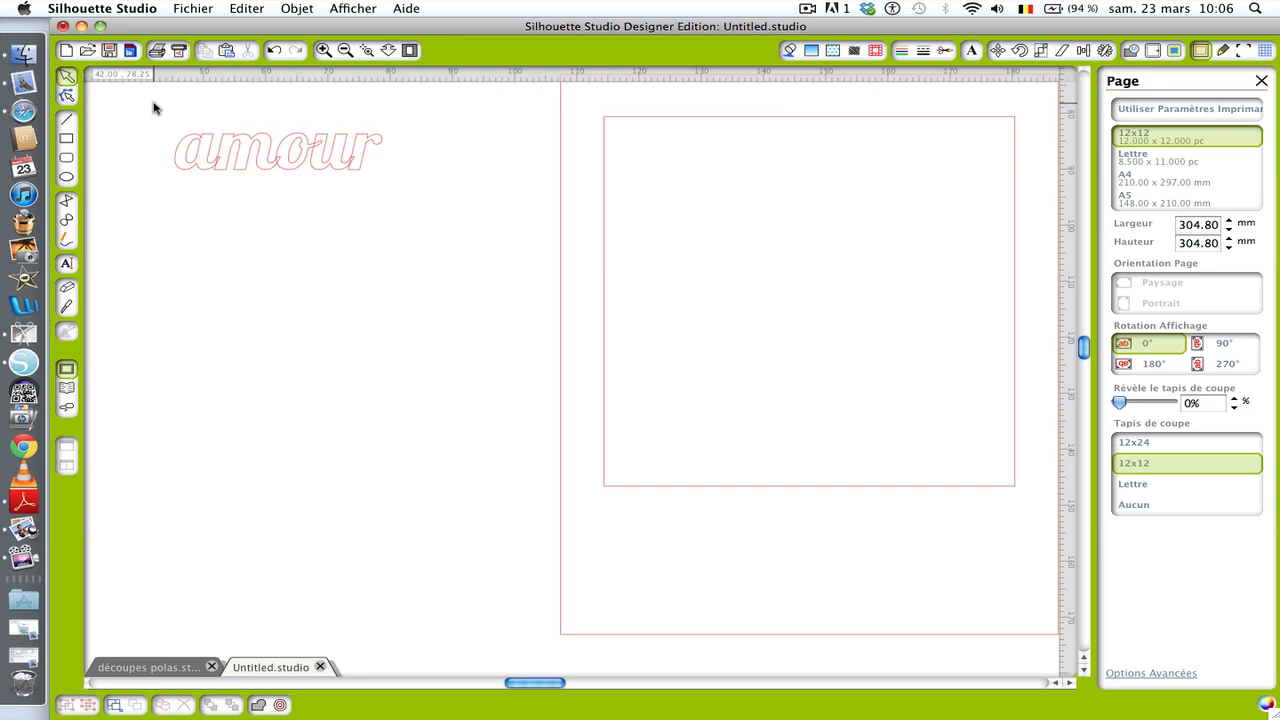
# Weld the overlapping letters of "amour" into a single cut outline and deselect the word.
pyautogui.moveTo(153, 108); pyautogui.dragTo(426, 235)
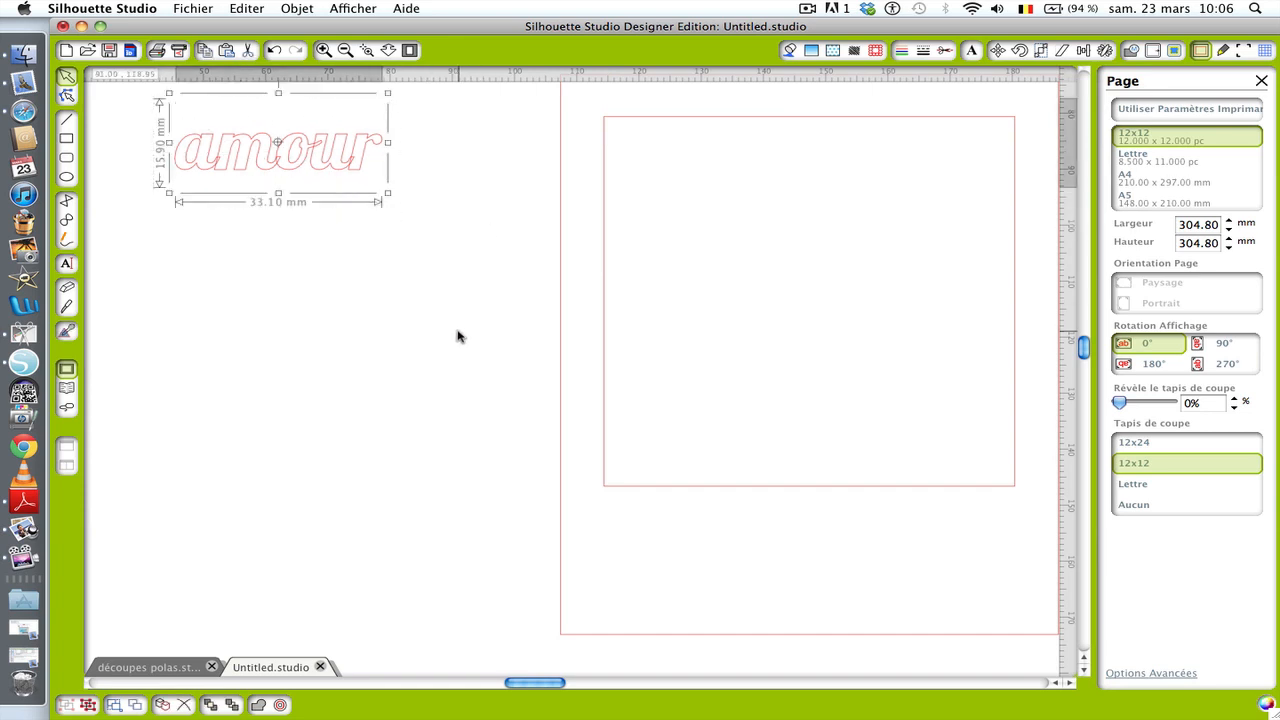
pyautogui.rightClick(336, 158)
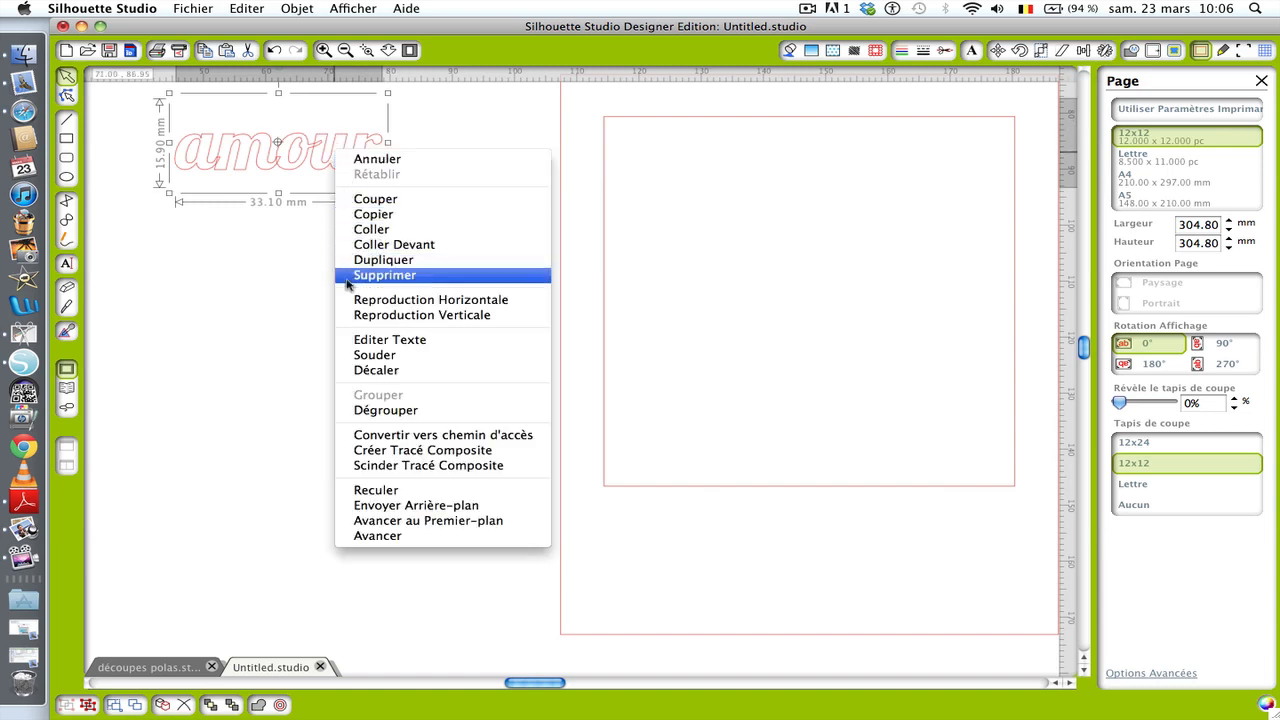
pyautogui.click(370, 355)
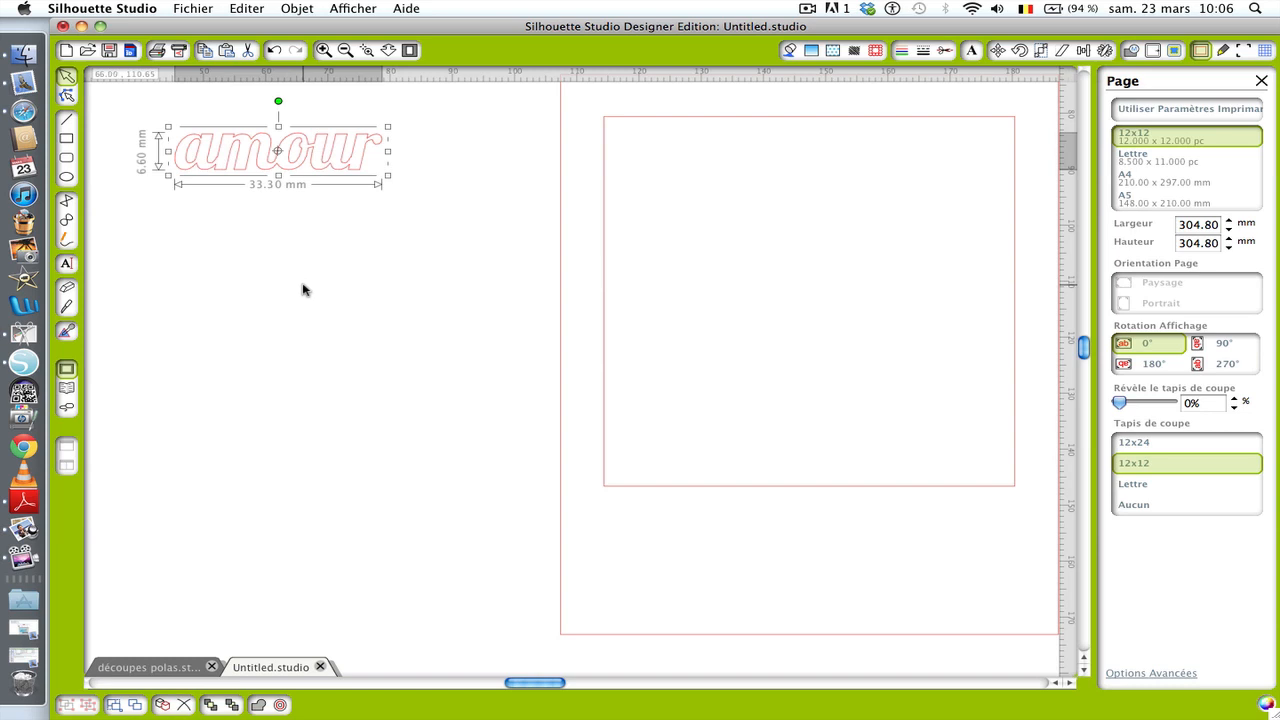
pyautogui.rightClick(332, 173)
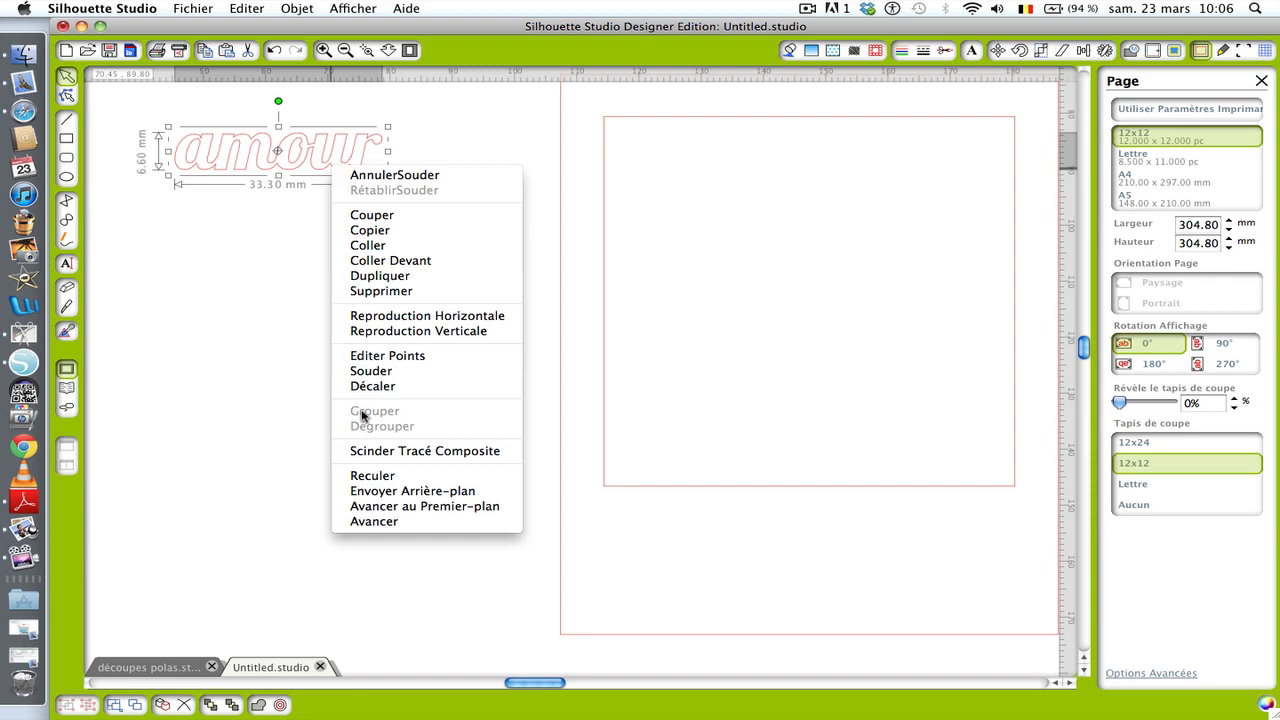
pyautogui.click(258, 340)
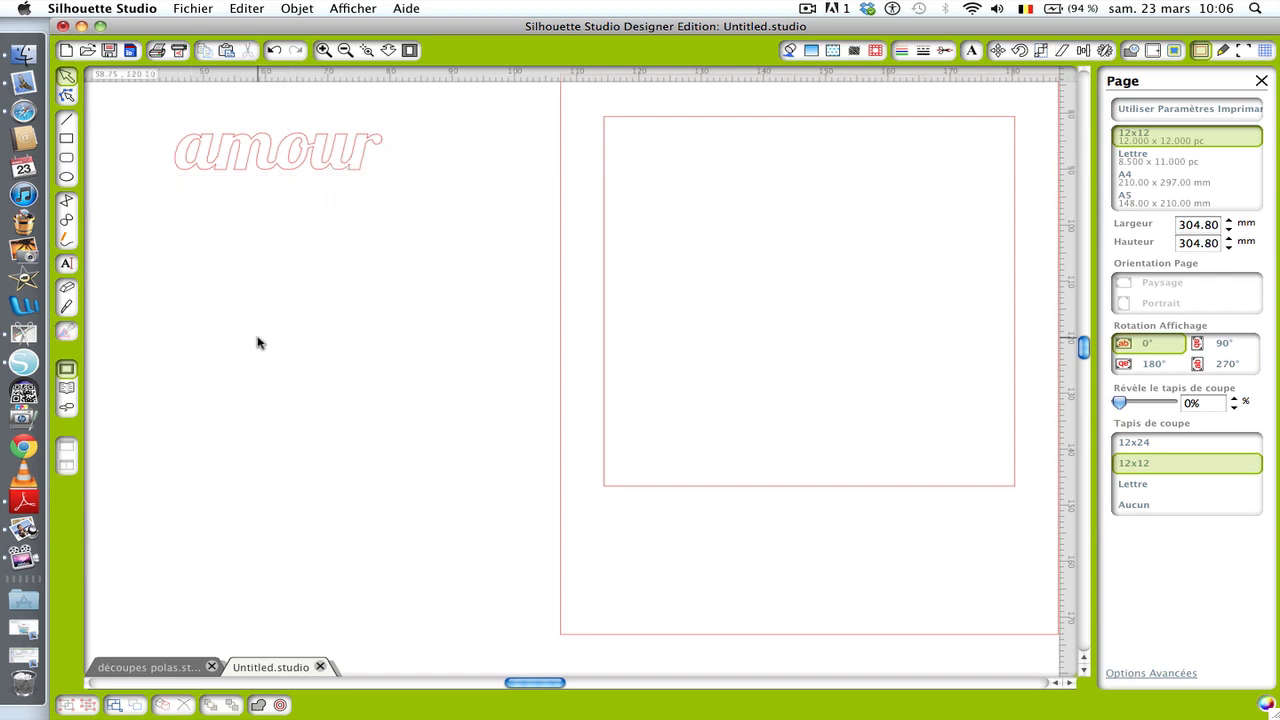
# Move the welded word "amour" into the frame's wide lower margin, beneath the right half of the window.
pyautogui.click(257, 165)
pyautogui.moveTo(257, 165); pyautogui.dragTo(878, 557)
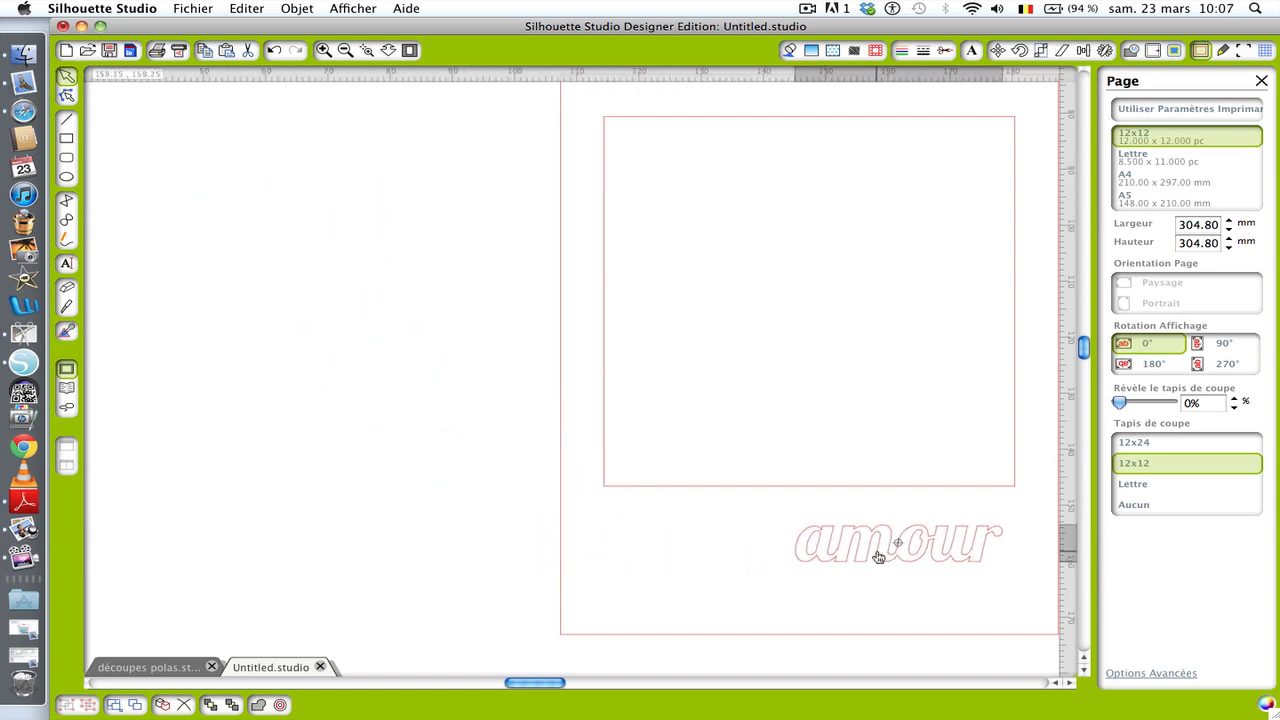
pyautogui.press('Escape')
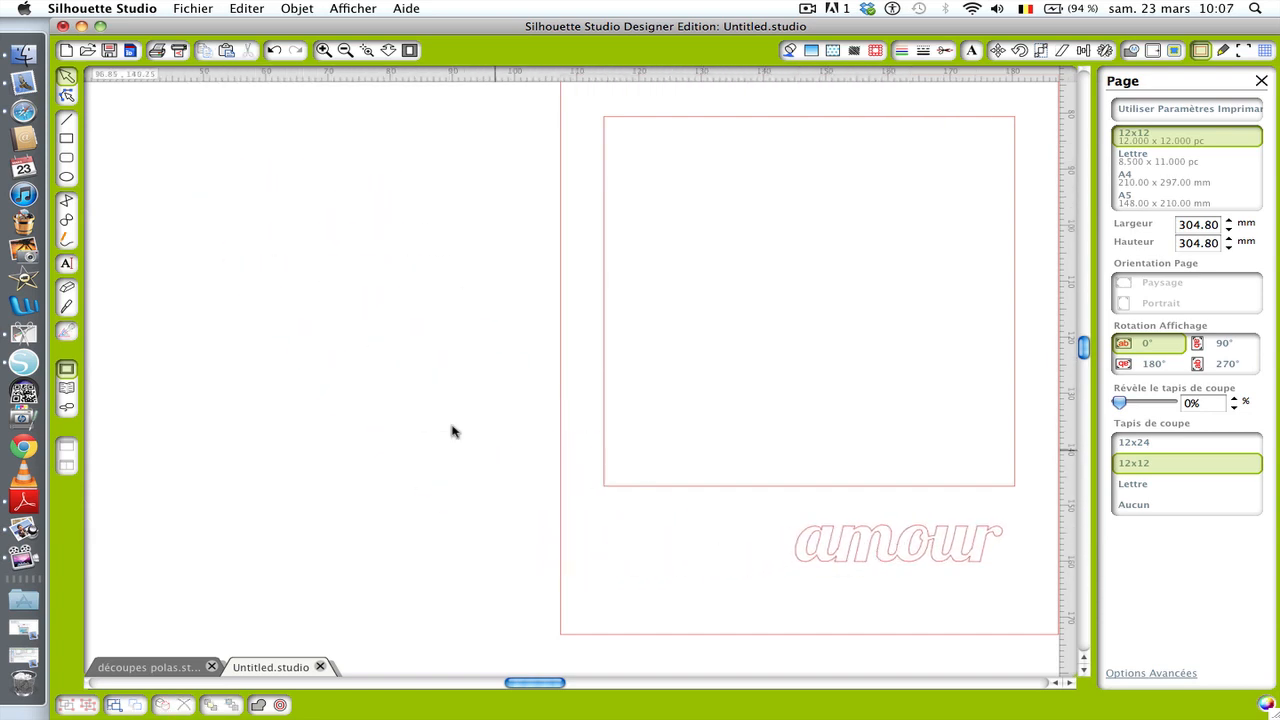
# Enlarge "amour" proportionally to about 57.6 mm wide and 11.4 mm high.
pyautogui.click(344, 49)
pyautogui.click(344, 49)
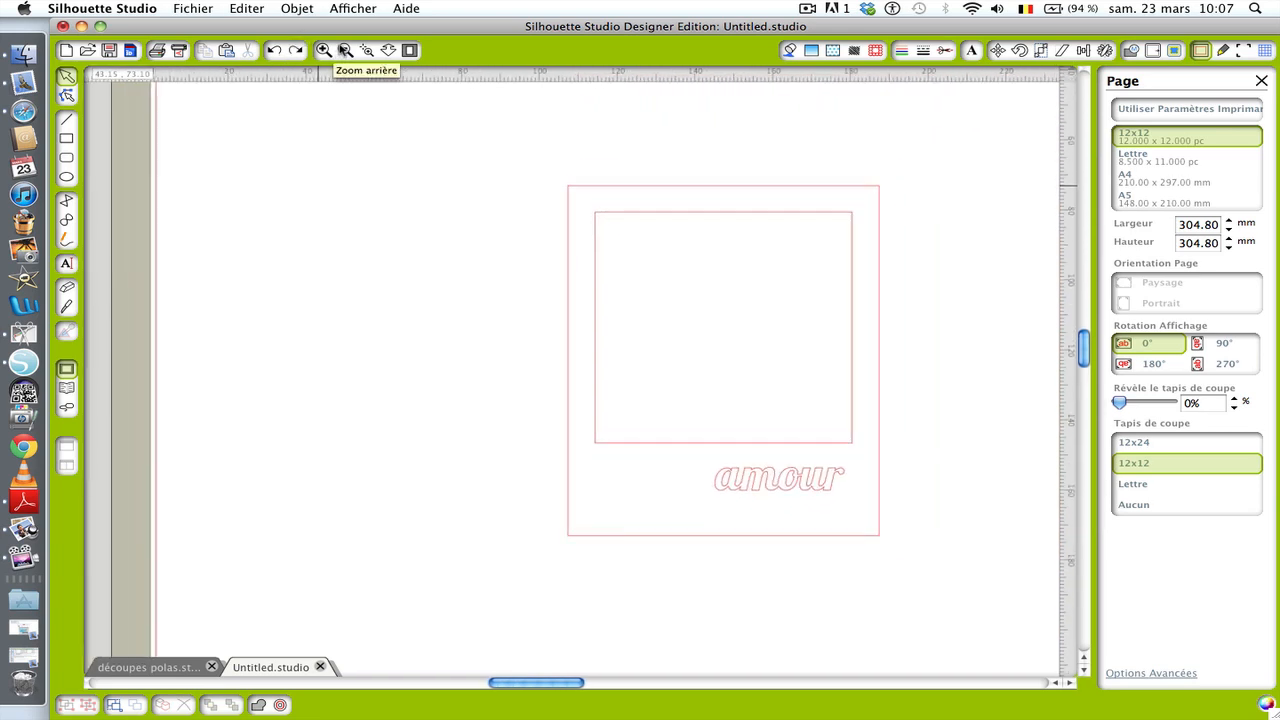
pyautogui.click(793, 481)
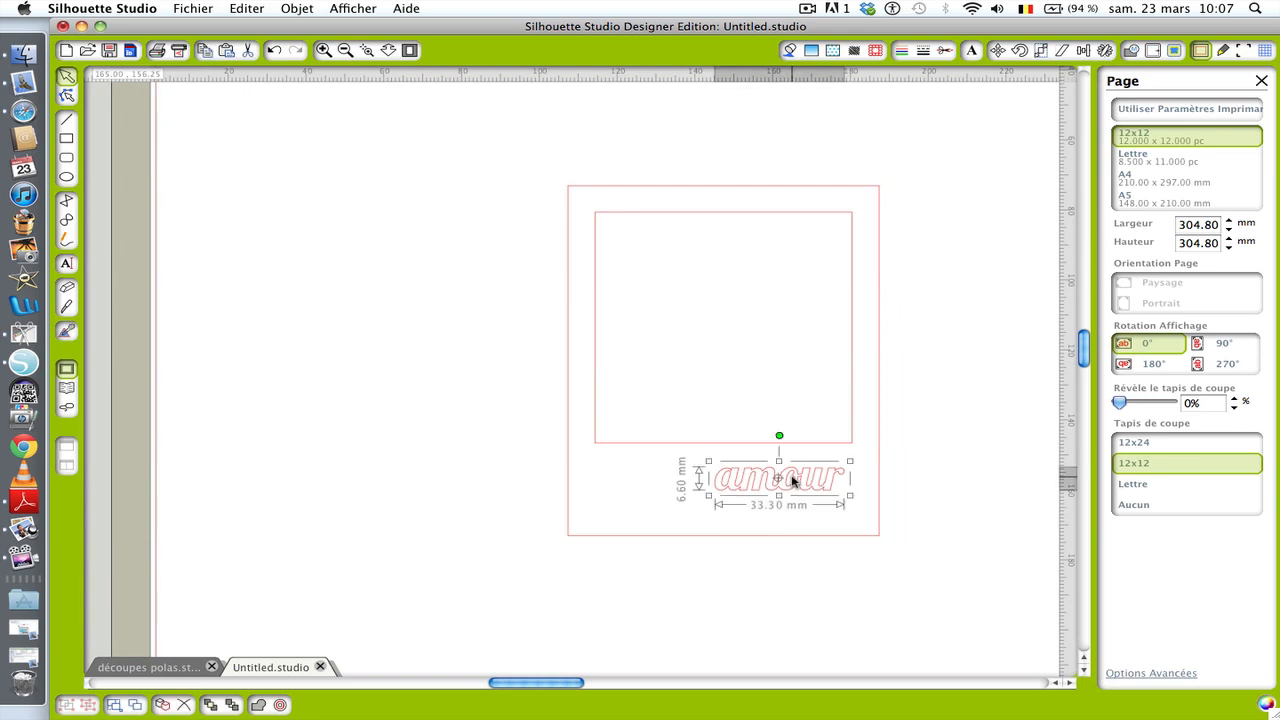
pyautogui.rightClick(849, 497)
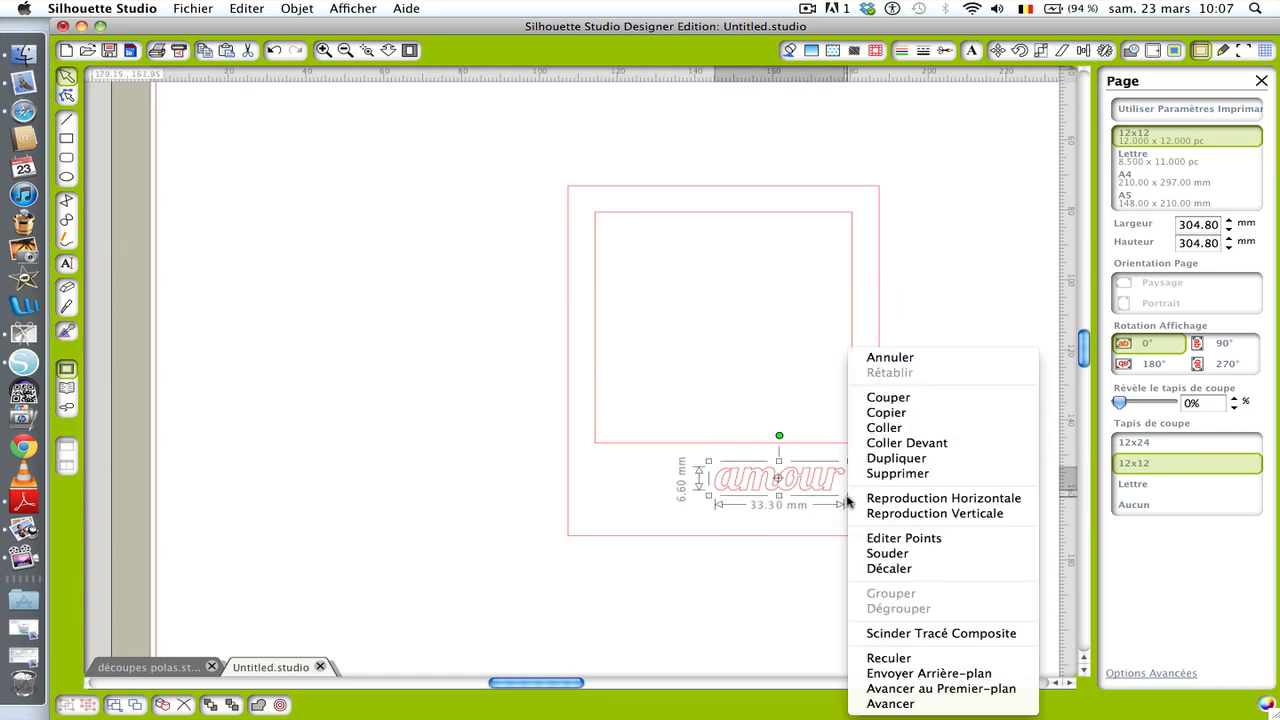
pyautogui.click(847, 499)
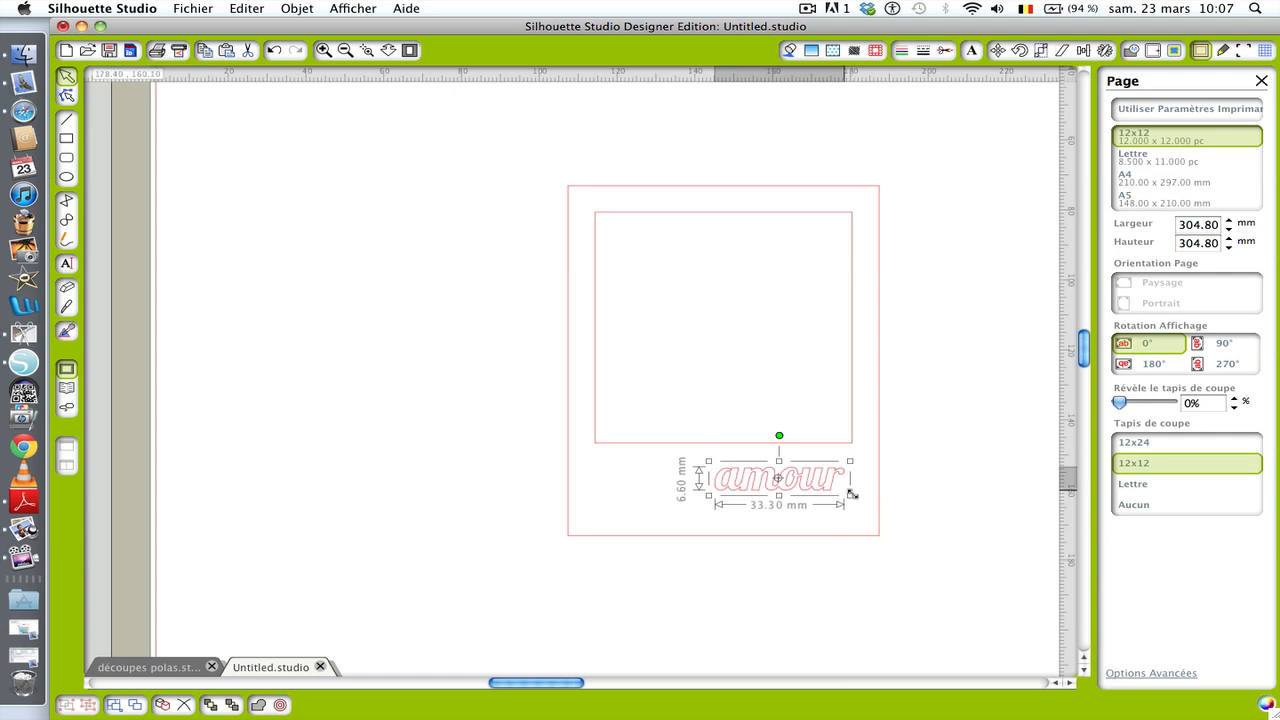
pyautogui.moveTo(851, 494); pyautogui.dragTo(931, 566)
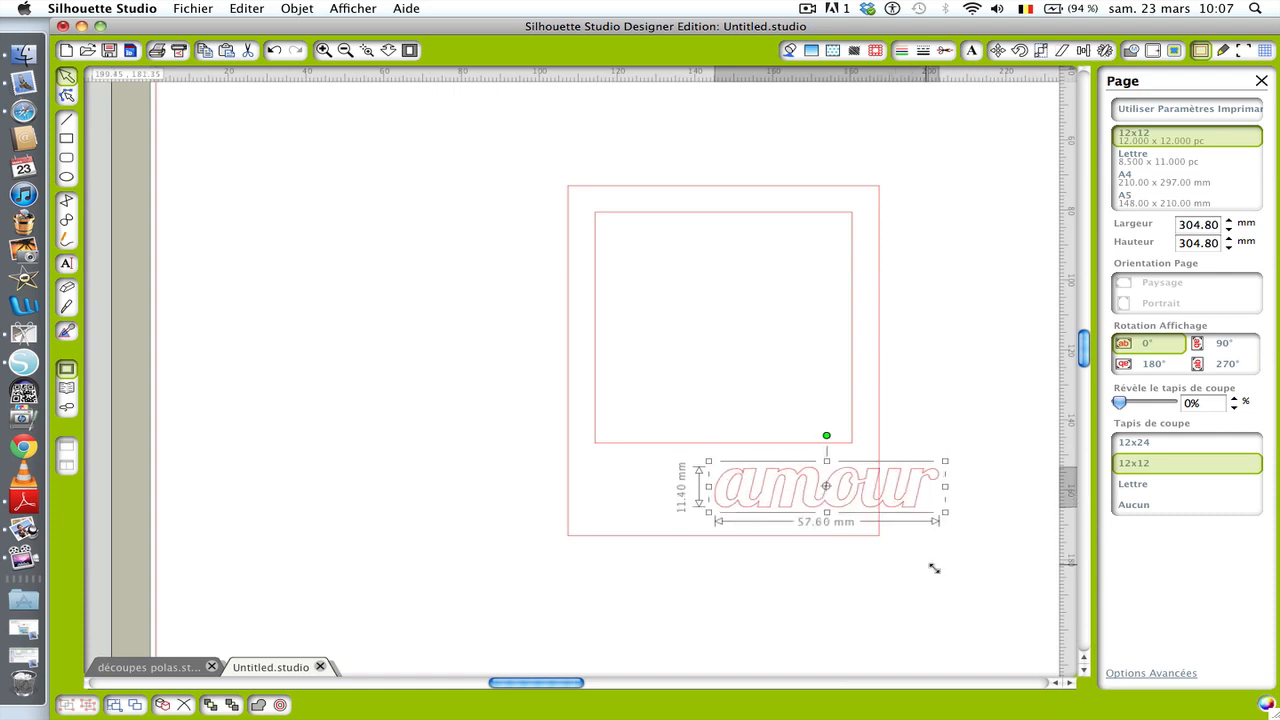
# Reposition the enlarged "amour" within the frame's lower margin, its end near the window's right edge, and deselect it.
pyautogui.rightClick(850, 478)
pyautogui.click(855, 477)
pyautogui.moveTo(856, 478); pyautogui.dragTo(772, 472)
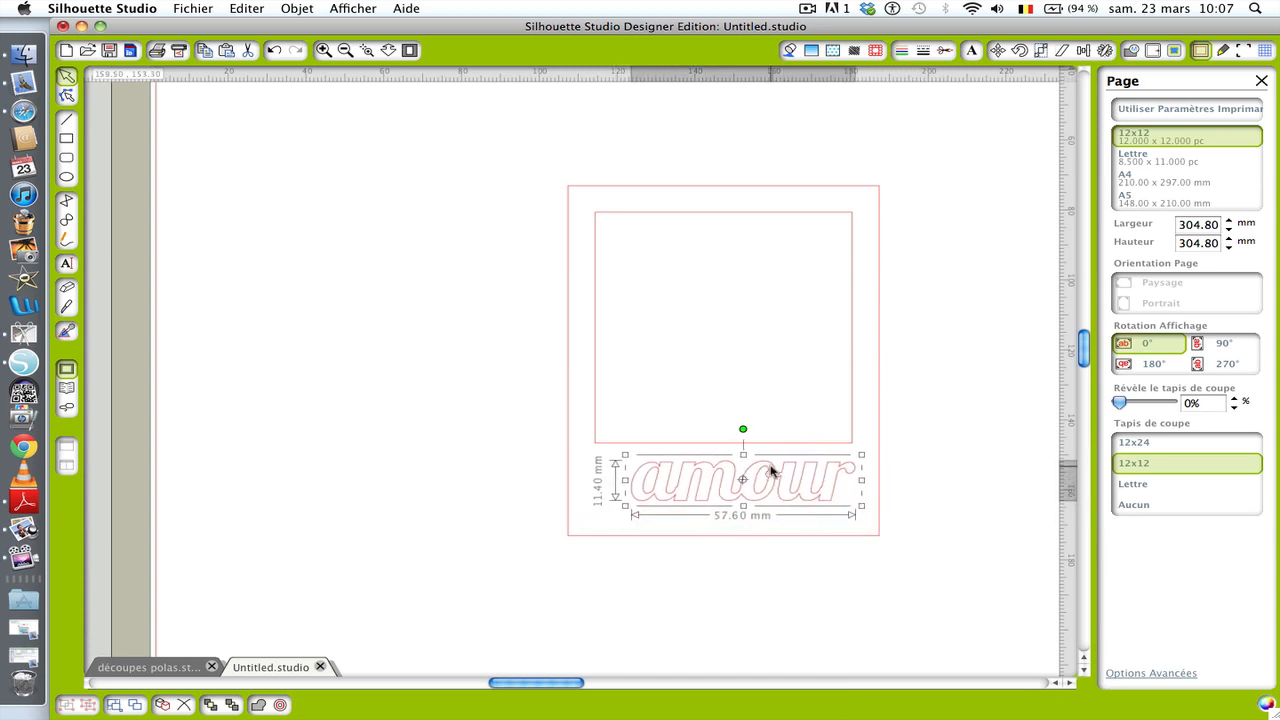
pyautogui.moveTo(771, 470); pyautogui.dragTo(761, 472)
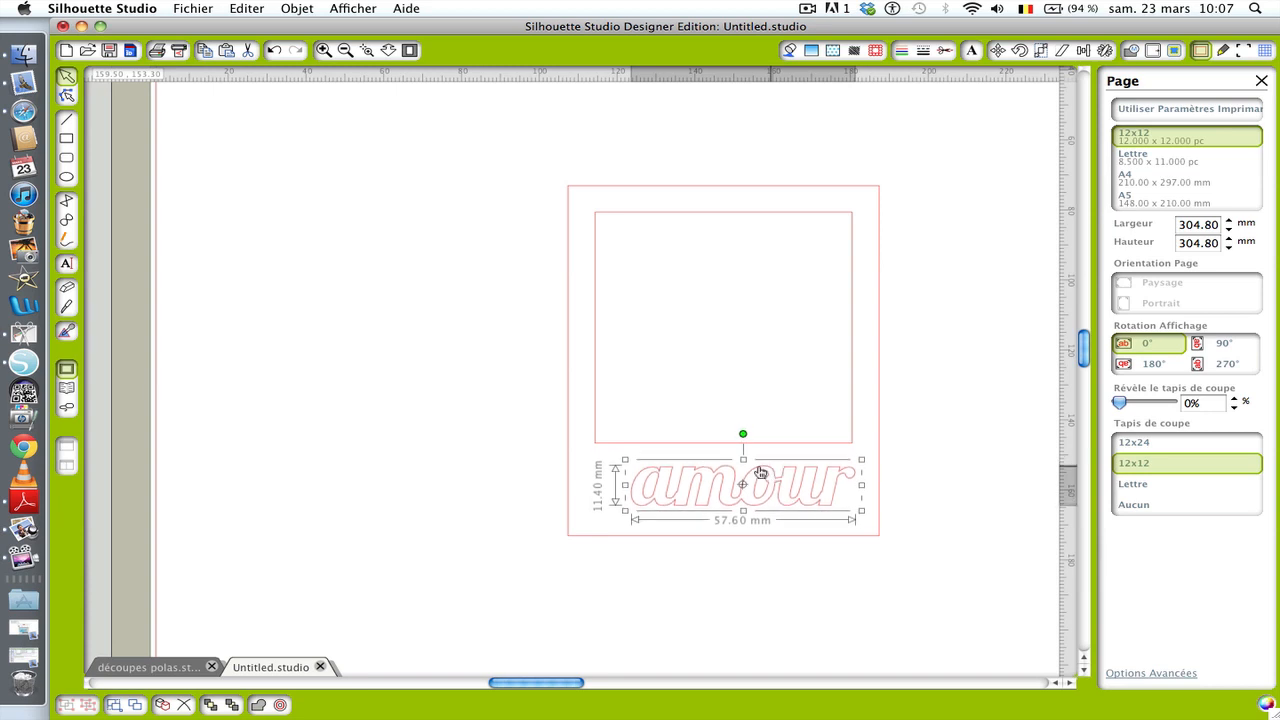
pyautogui.click(311, 320)
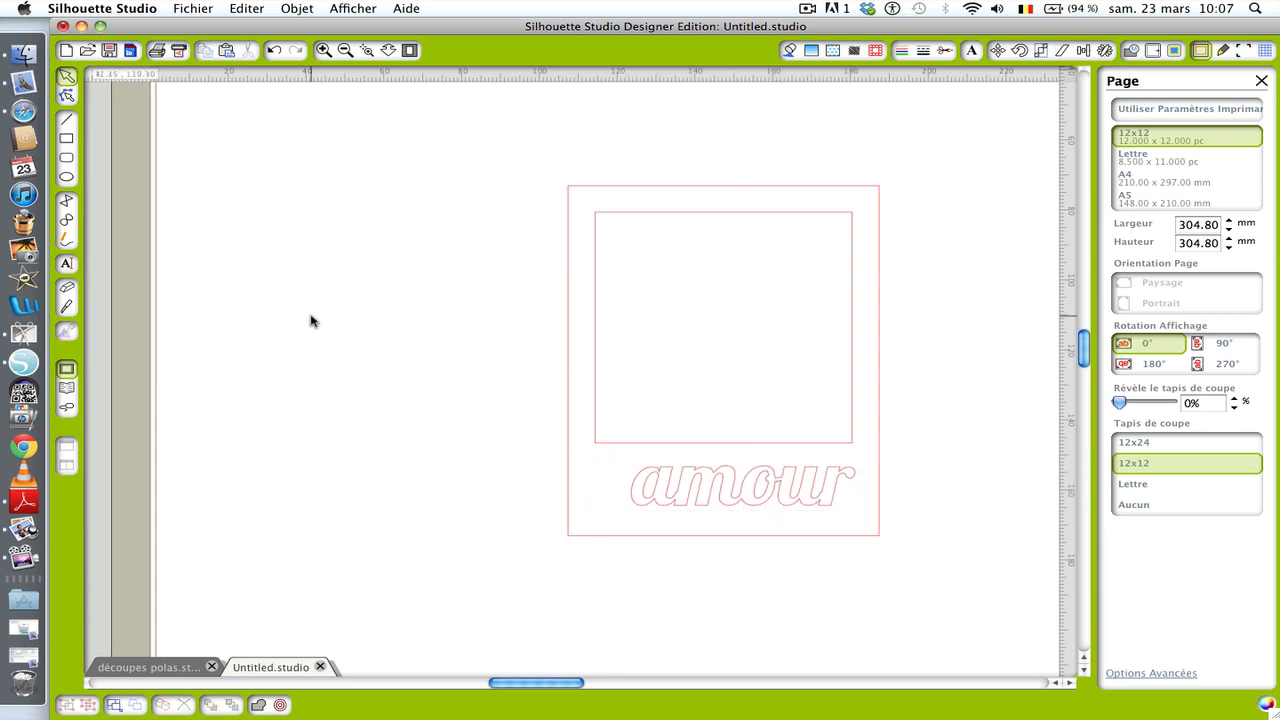
# Check the cut lines in the cut style settings and move the whole frame with "amour" to the page's upper-left corner.
pyautogui.click(943, 51)
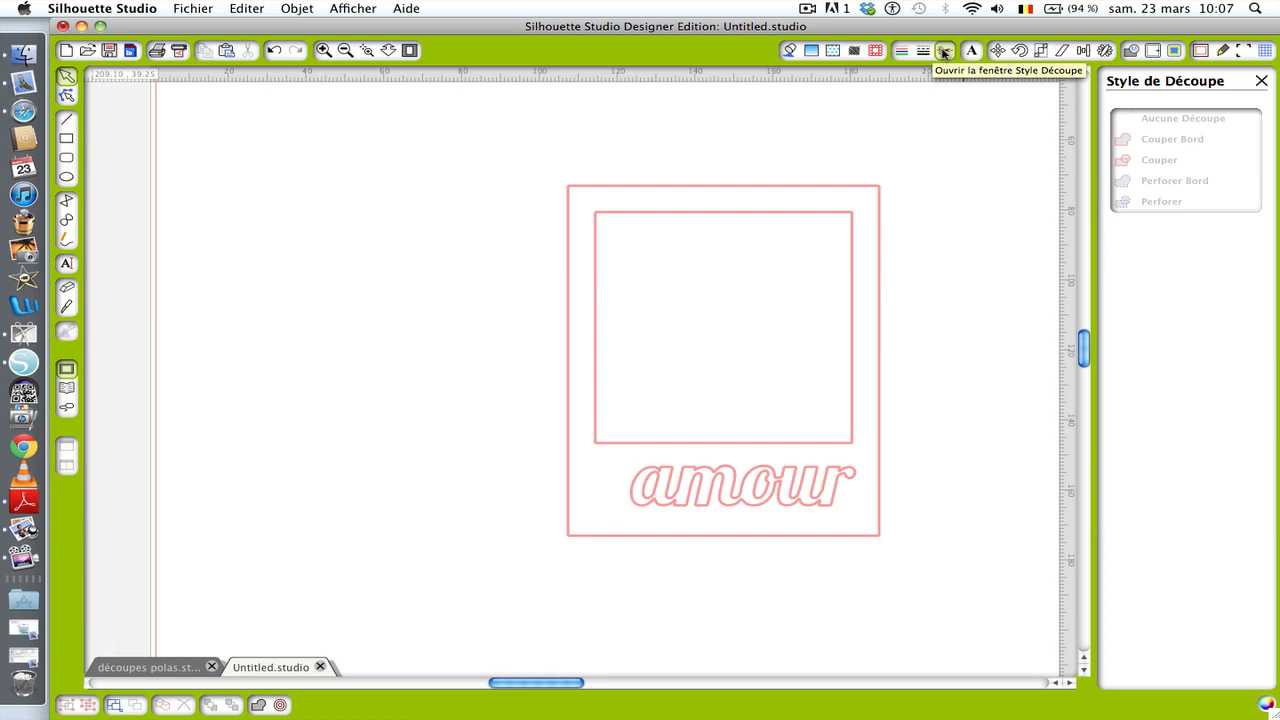
pyautogui.click(346, 50)
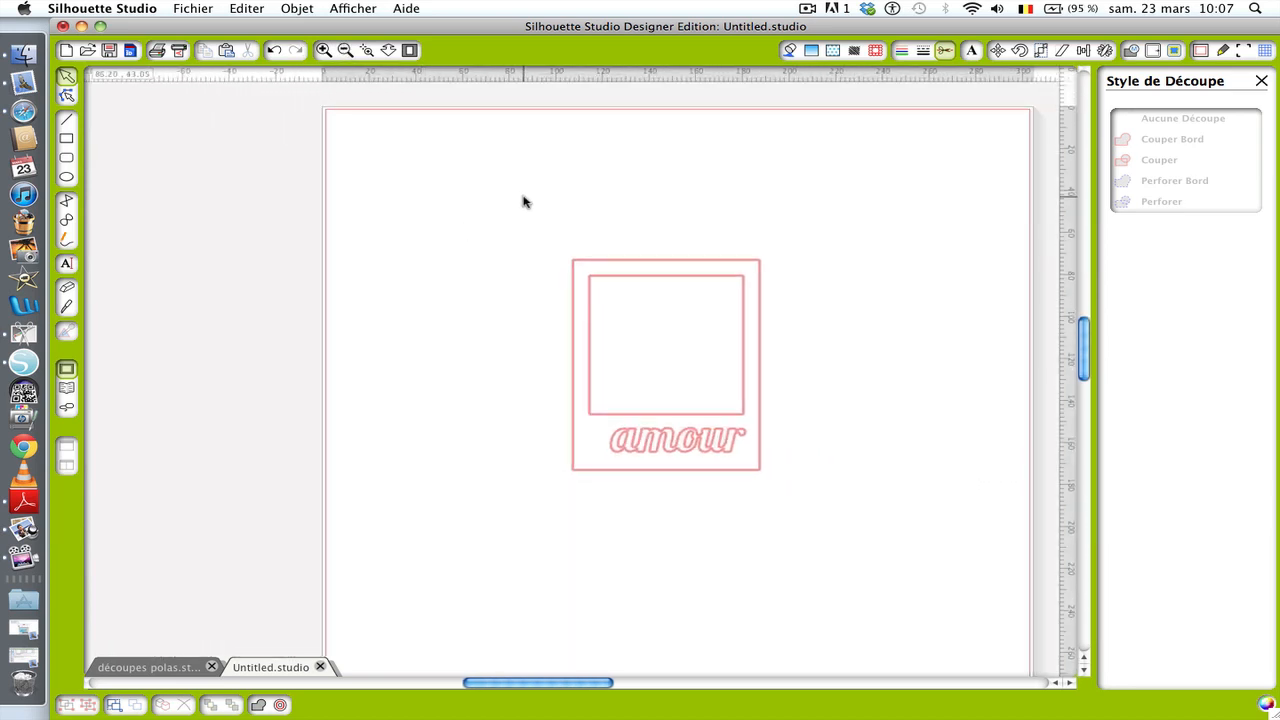
pyautogui.moveTo(523, 197); pyautogui.dragTo(910, 632)
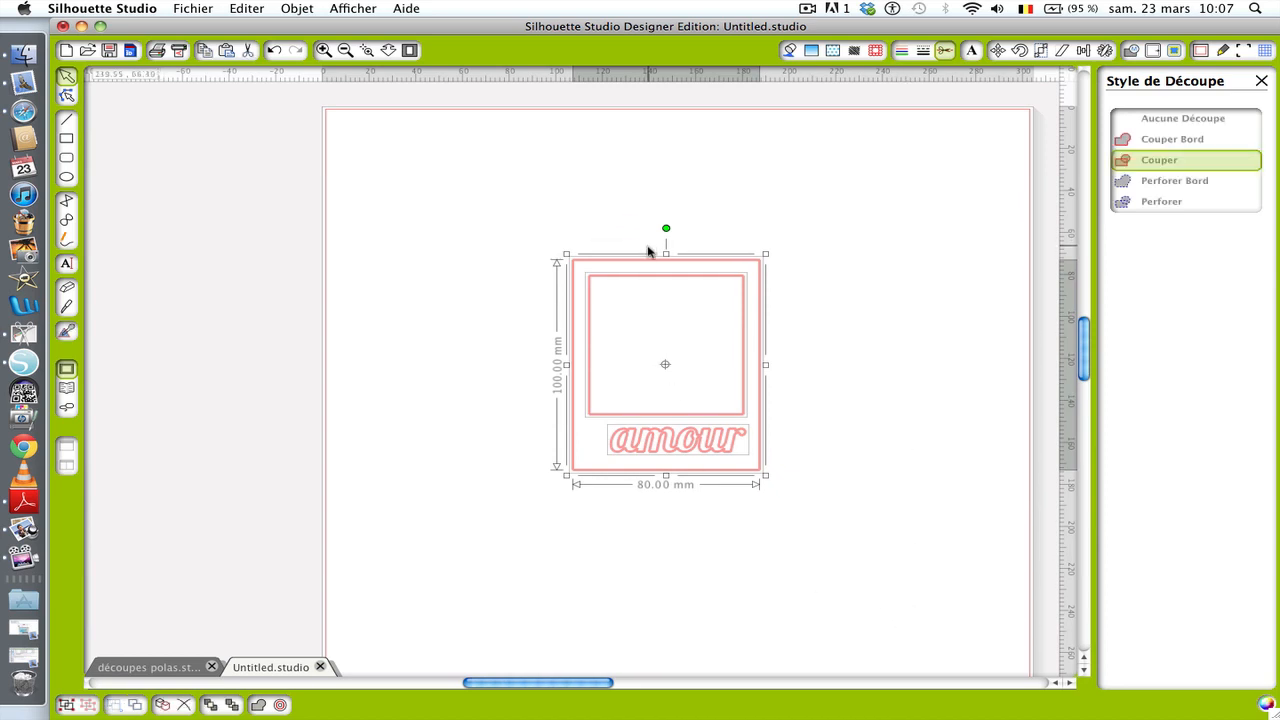
pyautogui.rightClick(647, 265)
pyautogui.press('Escape')
pyautogui.moveTo(649, 266); pyautogui.dragTo(449, 143)
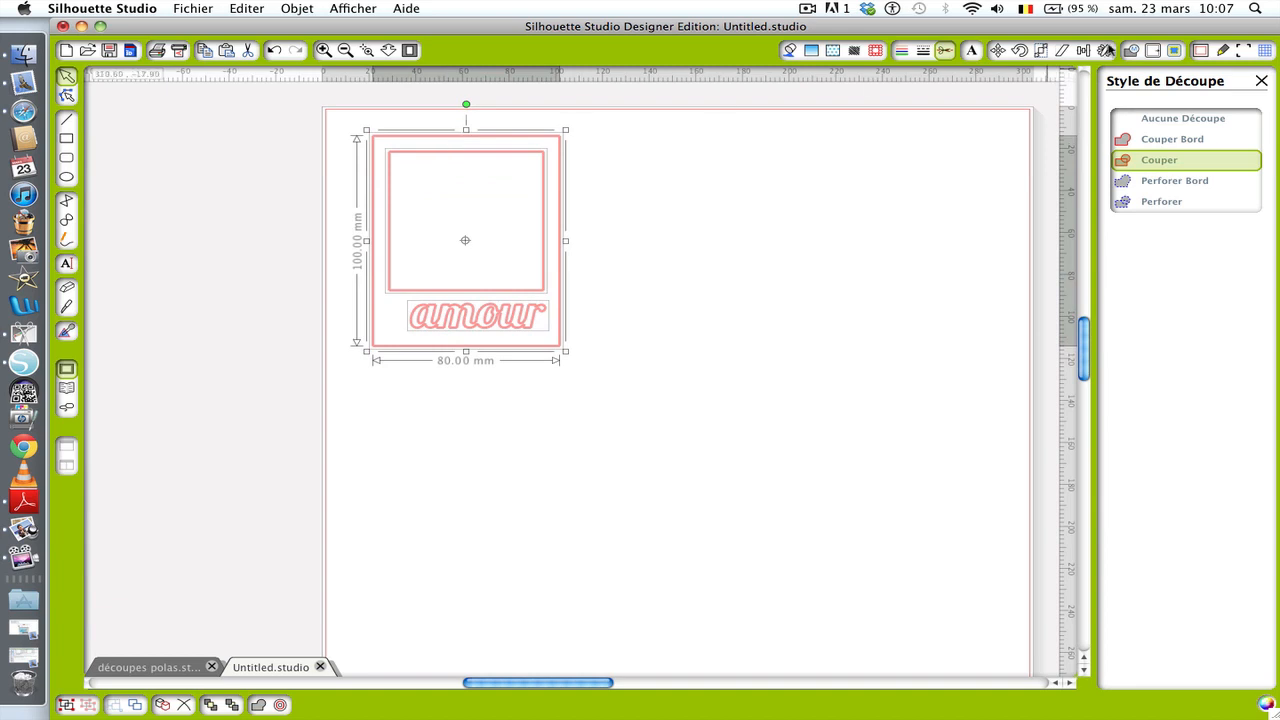
# Duplicate the complete frame design to the right and deselect the copy.
pyautogui.click(1105, 52)
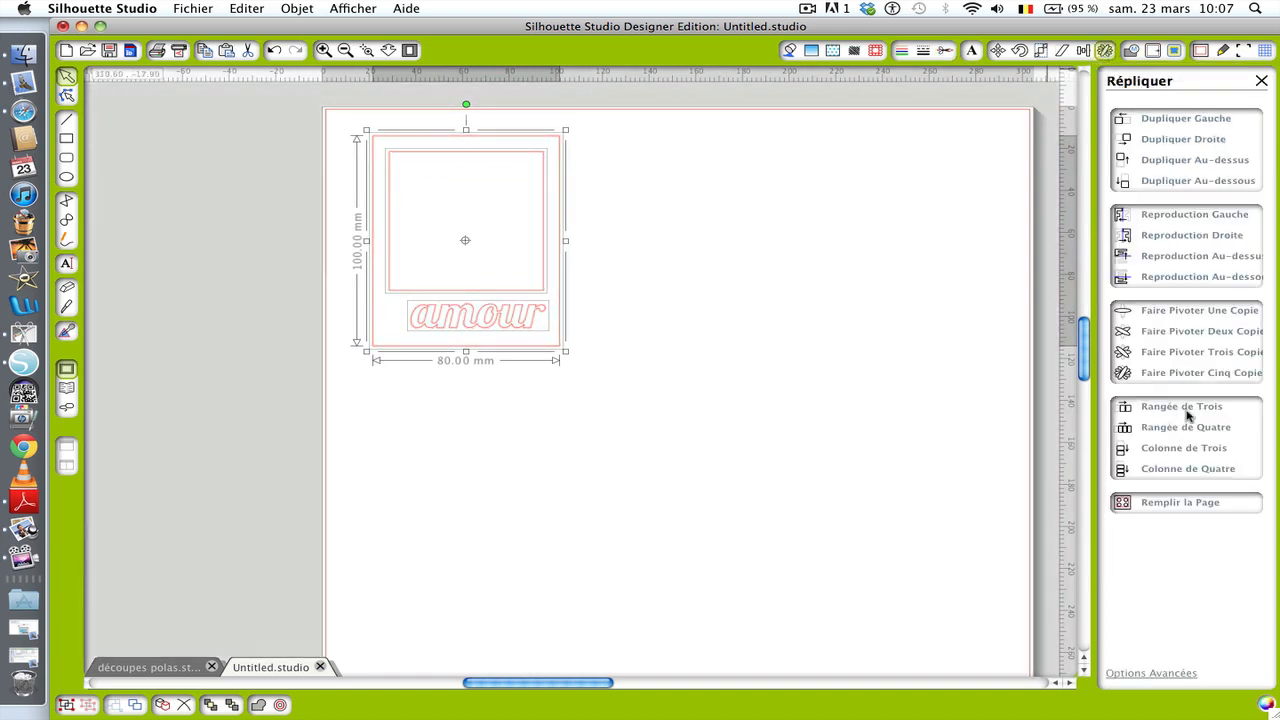
pyautogui.click(1209, 141)
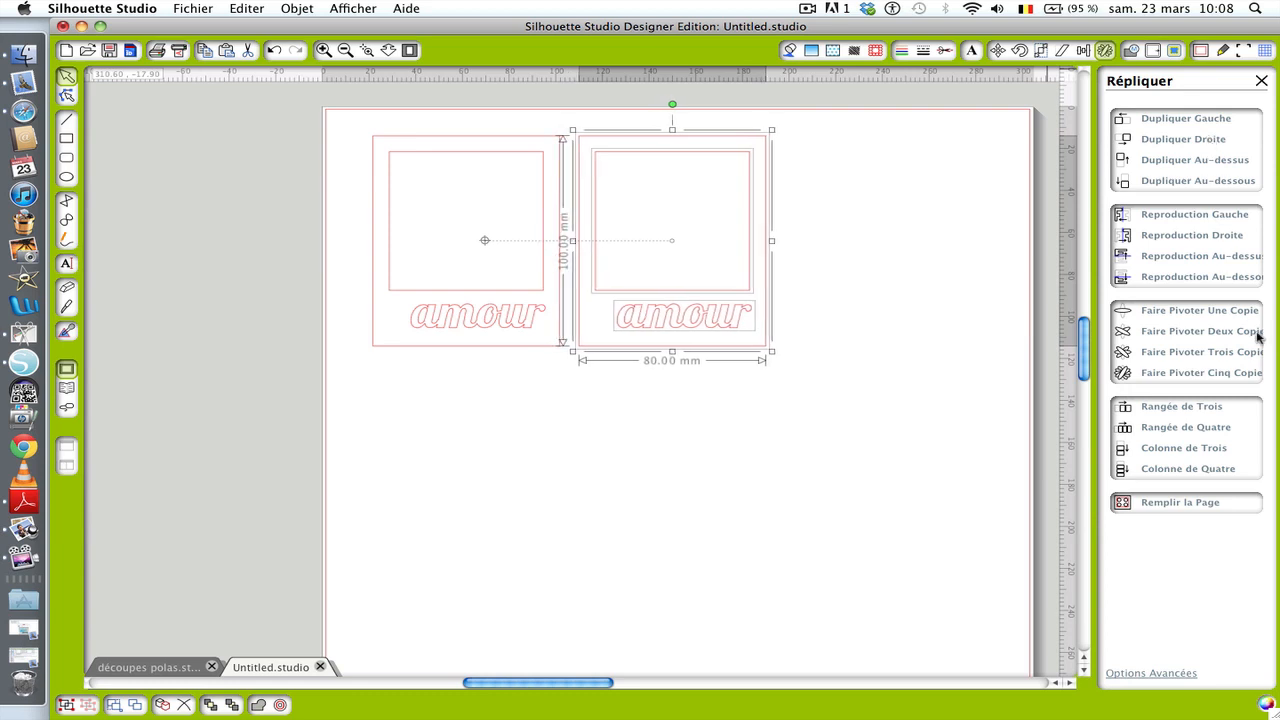
pyautogui.click(750, 438)
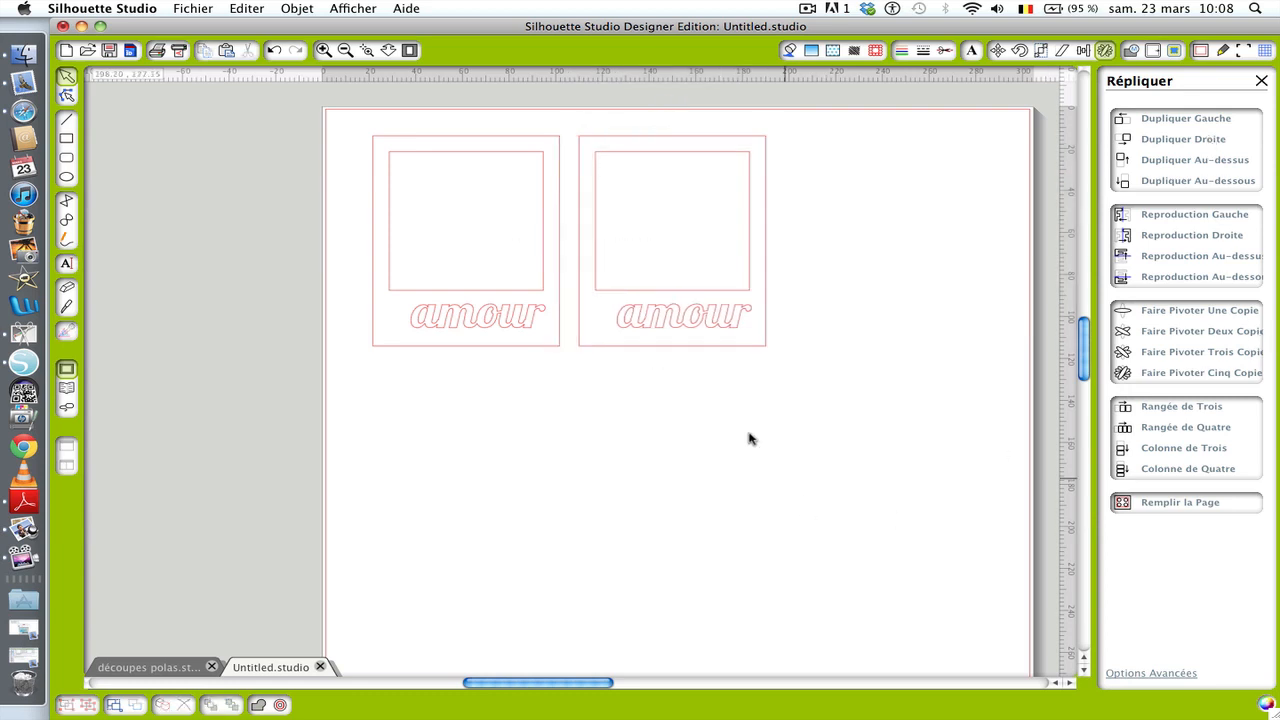
# Move the copied "amour" out of the second frame and delete it, leaving that frame without text.
pyautogui.click(716, 324)
pyautogui.moveTo(718, 326); pyautogui.dragTo(712, 500)
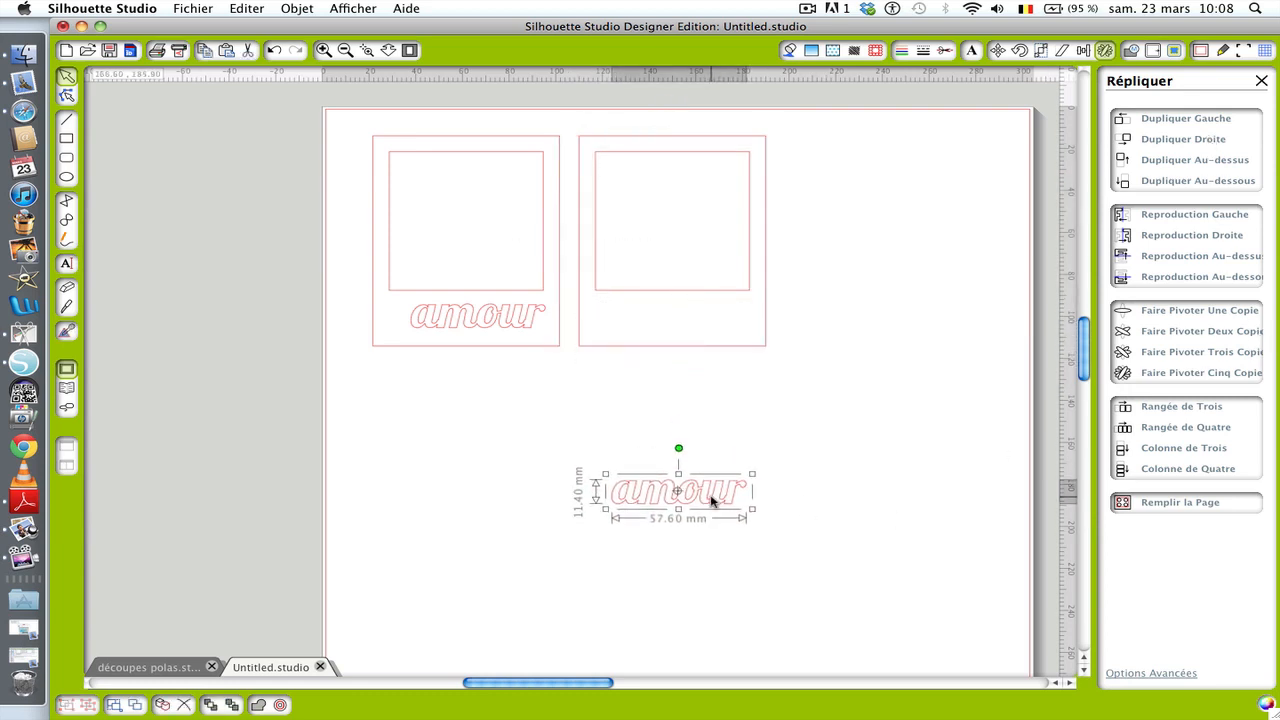
pyautogui.doubleClick(712, 500)
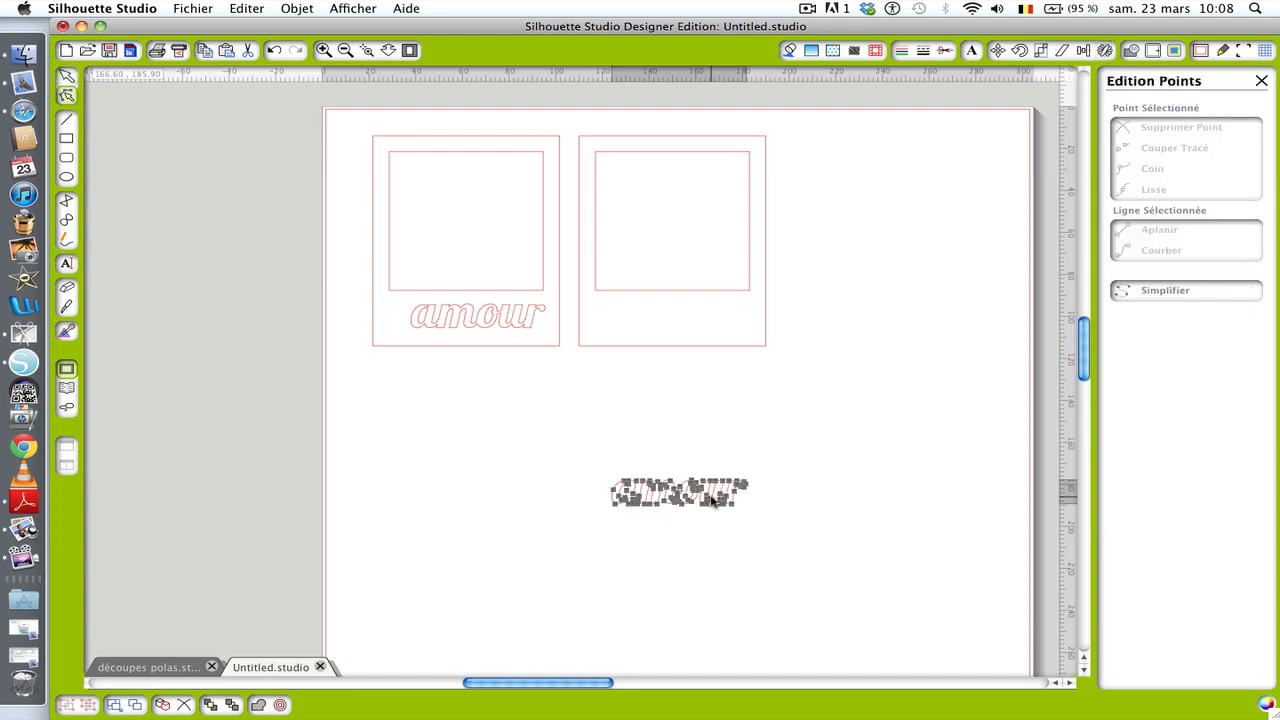
pyautogui.press('Delete')
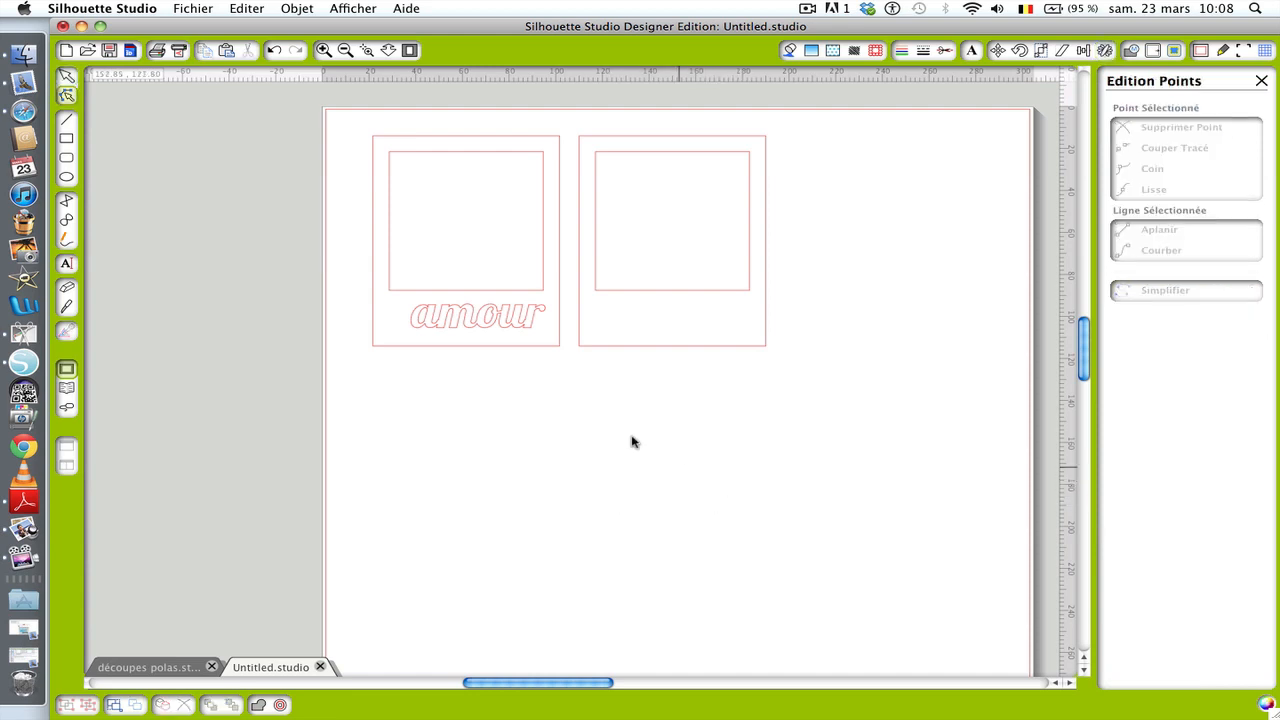